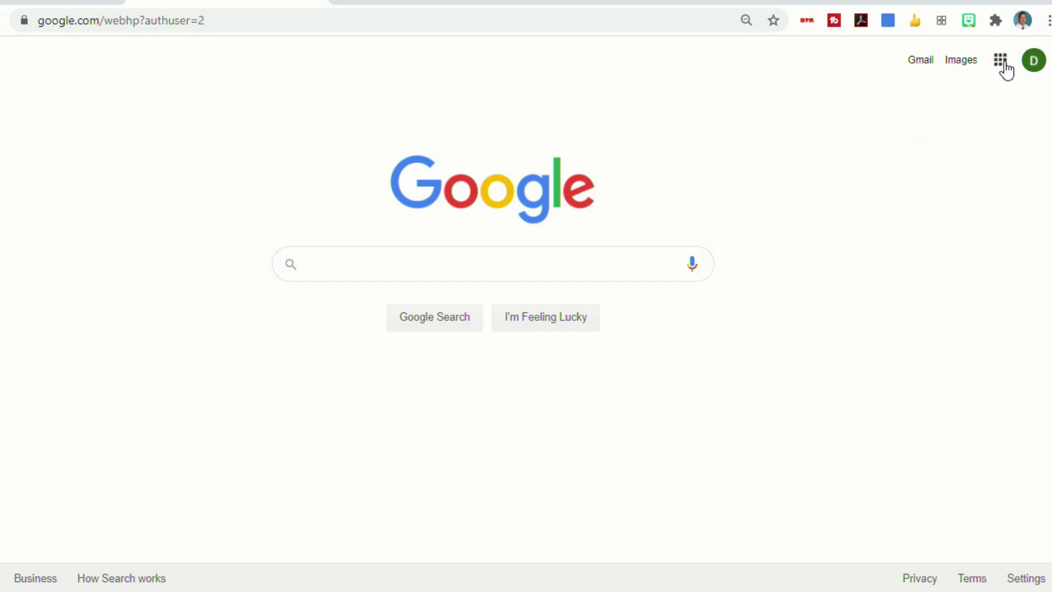
Step: Open Google Meet from the list of Google apps on the search homepage
{"action": "left_click", "coordinate": [1003, 66]}
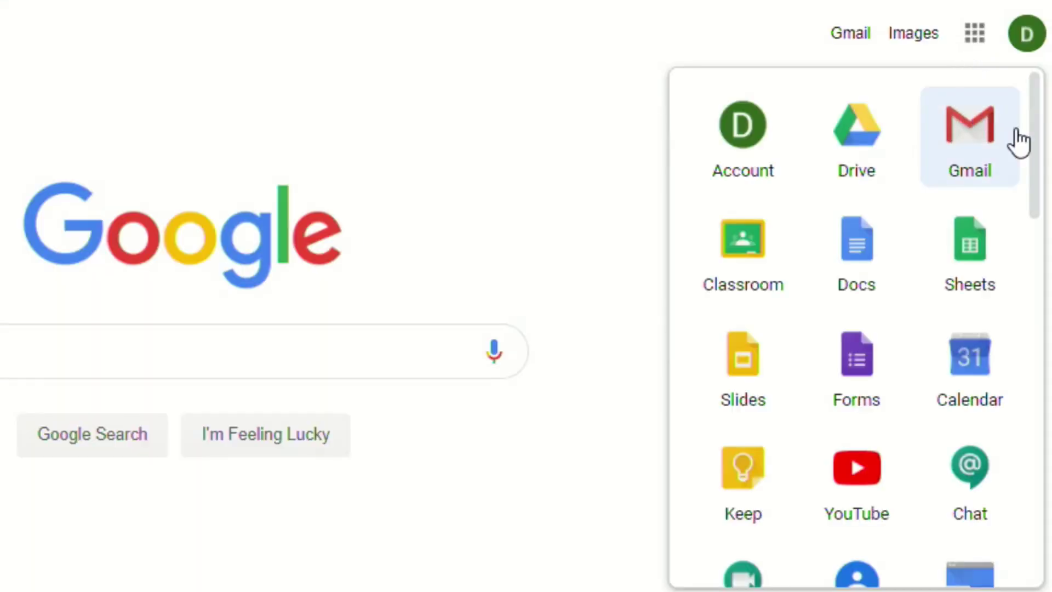
{"action": "left_click_drag", "start_coordinate": [1037, 140], "coordinate": [1040, 238]}
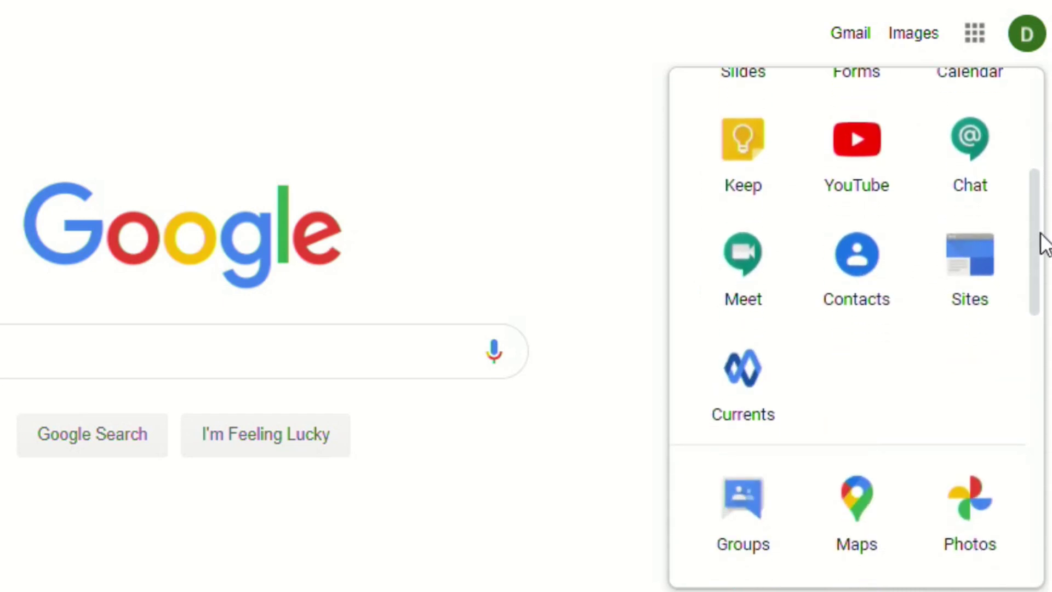
{"action": "left_click", "coordinate": [741, 261]}
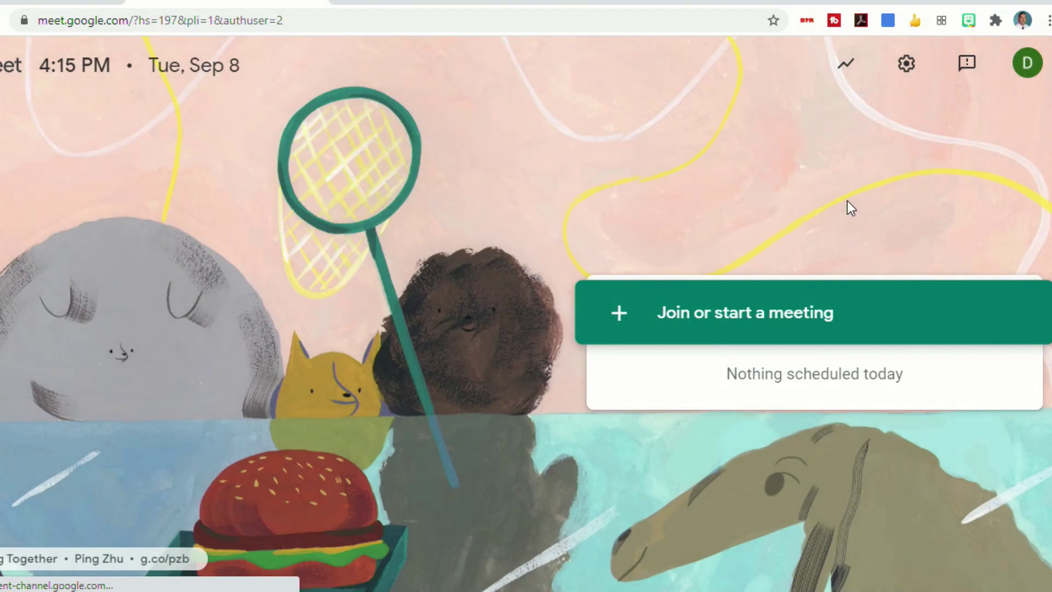
Step: Switch to Google Calendar, draft a "Test" event with Google Meet conferencing for Tuesday, September 8, 5:00pm–6:00pm, and expand its conference details
{"action": "key", "text": "alt+Left"}
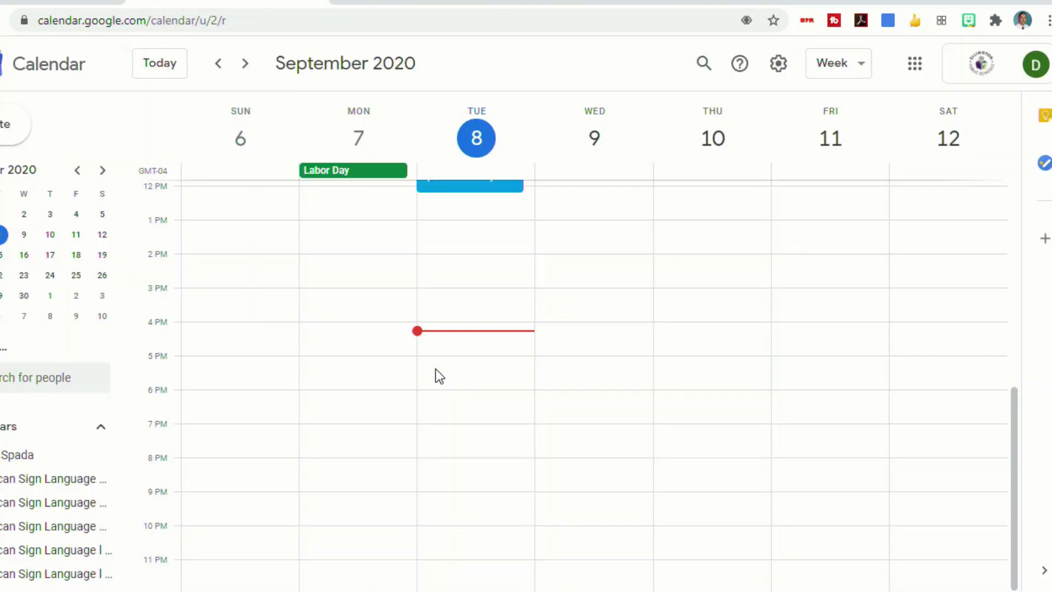
{"action": "left_click", "coordinate": [435, 369]}
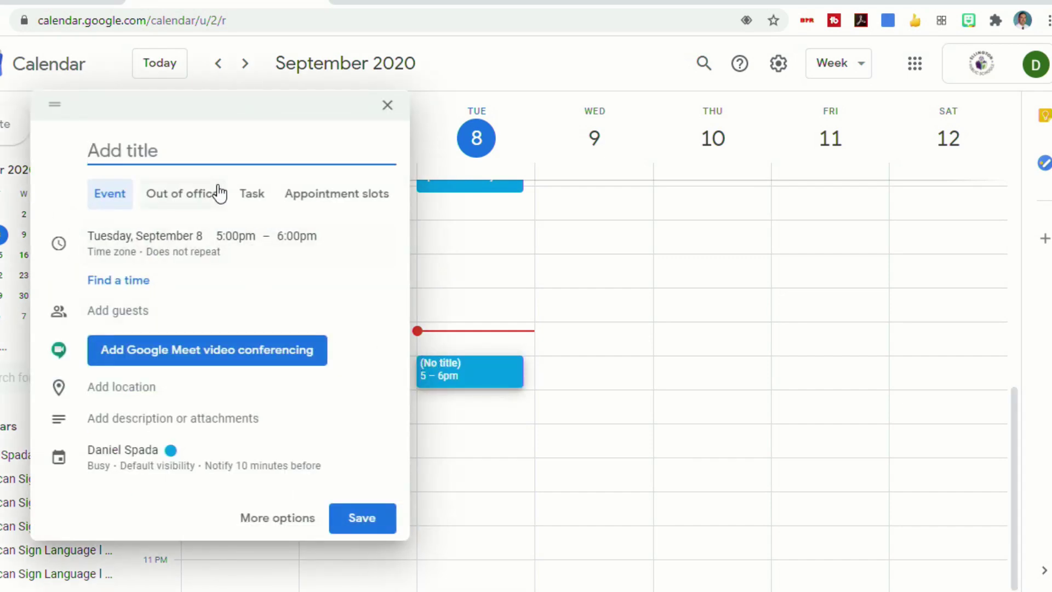
{"action": "type", "text": "Test"}
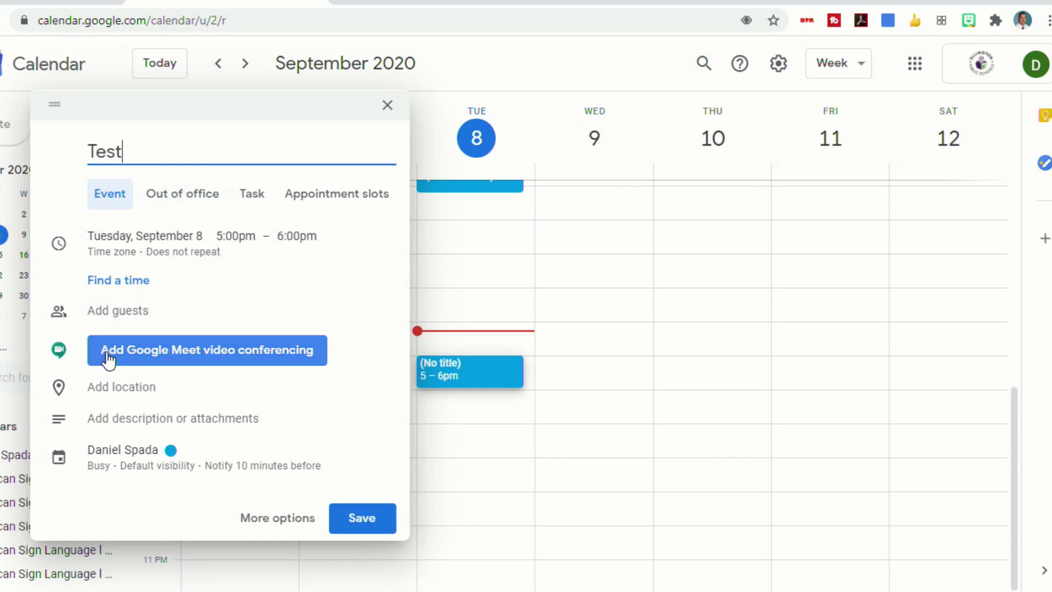
{"action": "left_click", "coordinate": [257, 356]}
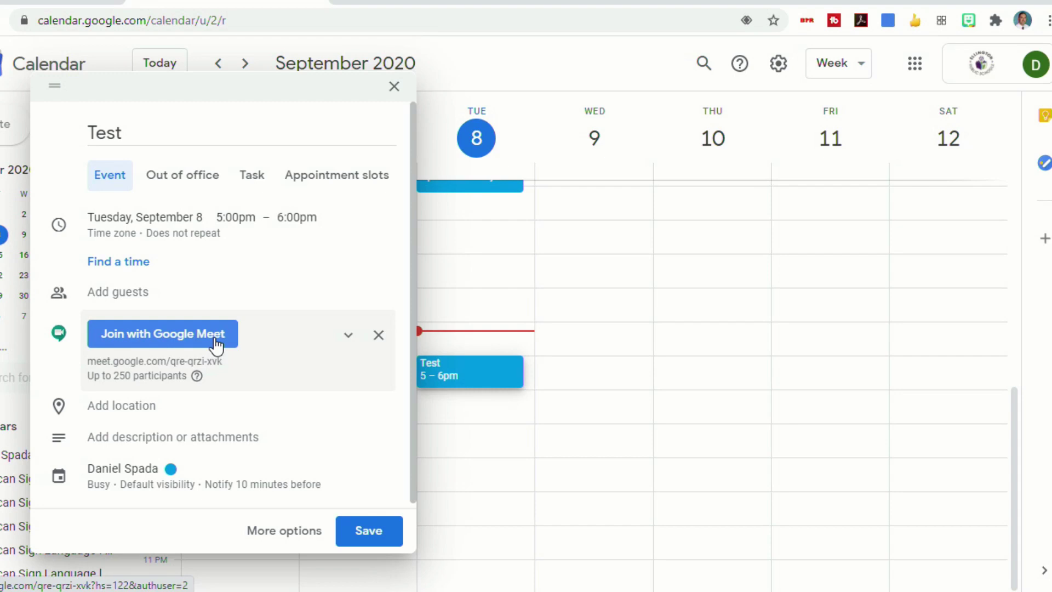
{"action": "left_click_drag", "start_coordinate": [216, 345], "coordinate": [345, 336]}
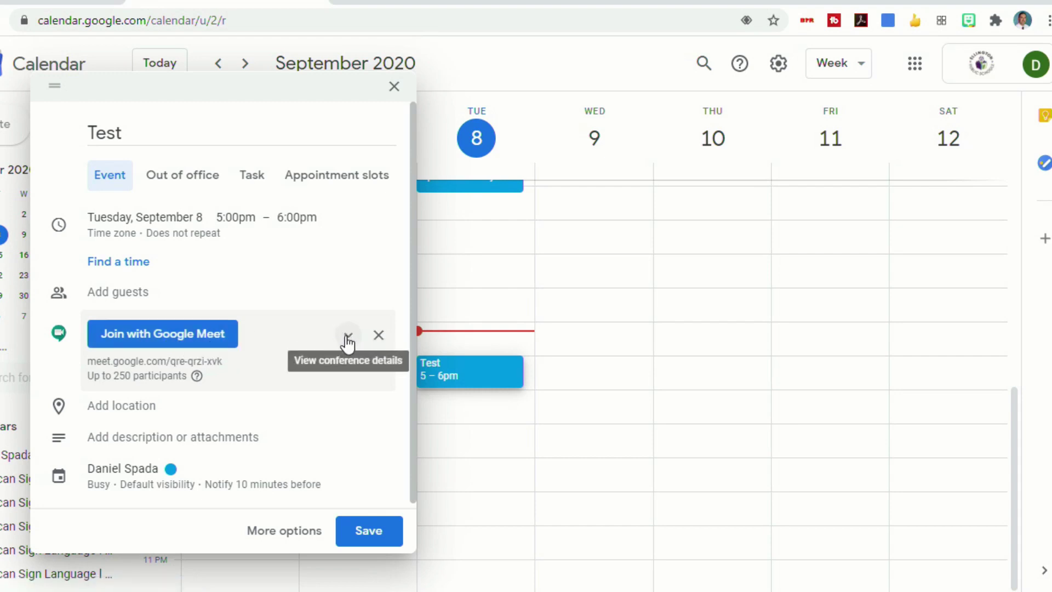
{"action": "left_click", "coordinate": [349, 343]}
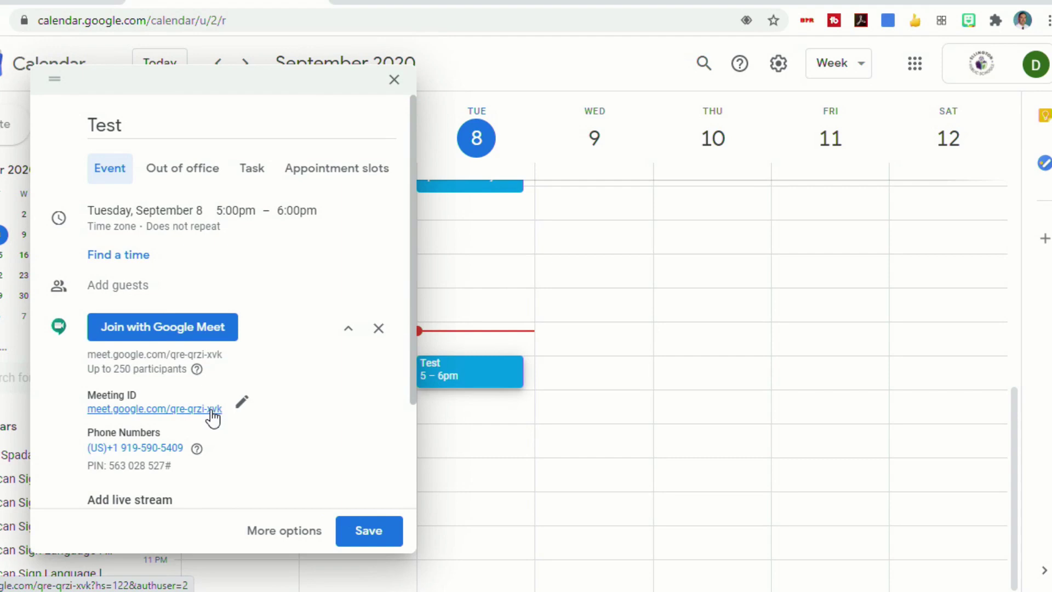
Step: Switch to Google Classroom and open the Meet section in the class settings of Test Class For Video
{"action": "left_click", "coordinate": [224, 298]}
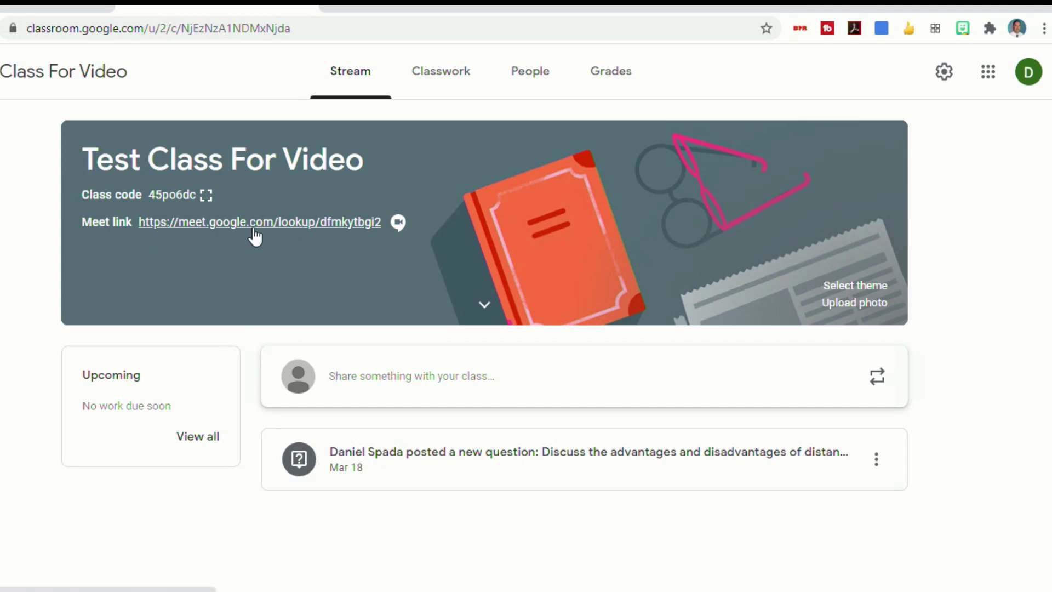
{"action": "left_click", "coordinate": [941, 71]}
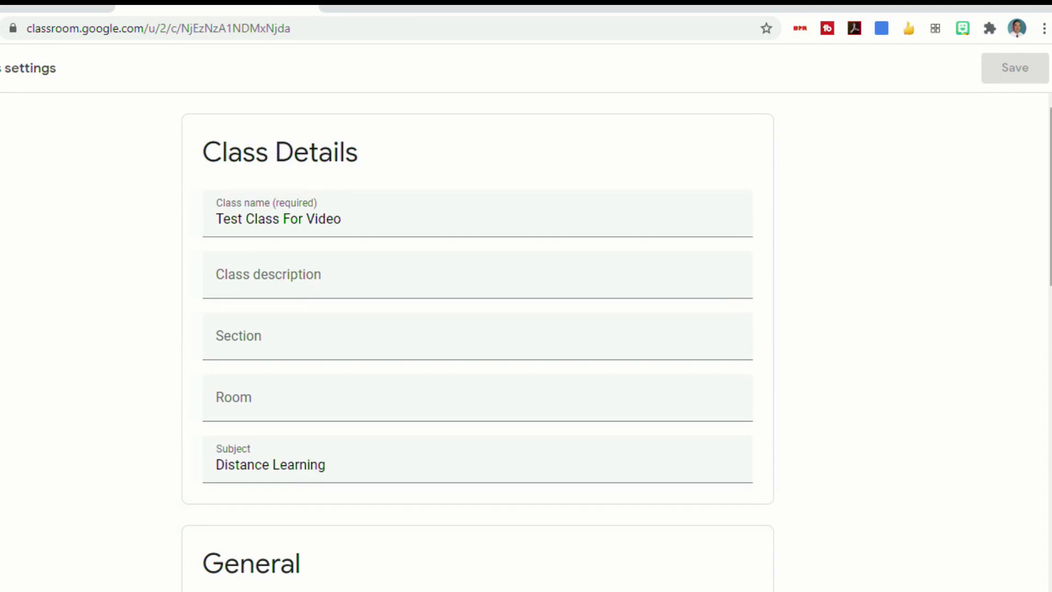
{"action": "scroll", "coordinate": [990, 137], "scroll_direction": "down", "scroll_amount": 10}
{"action": "scroll", "coordinate": [951, 411], "scroll_direction": "down", "scroll_amount": 5}
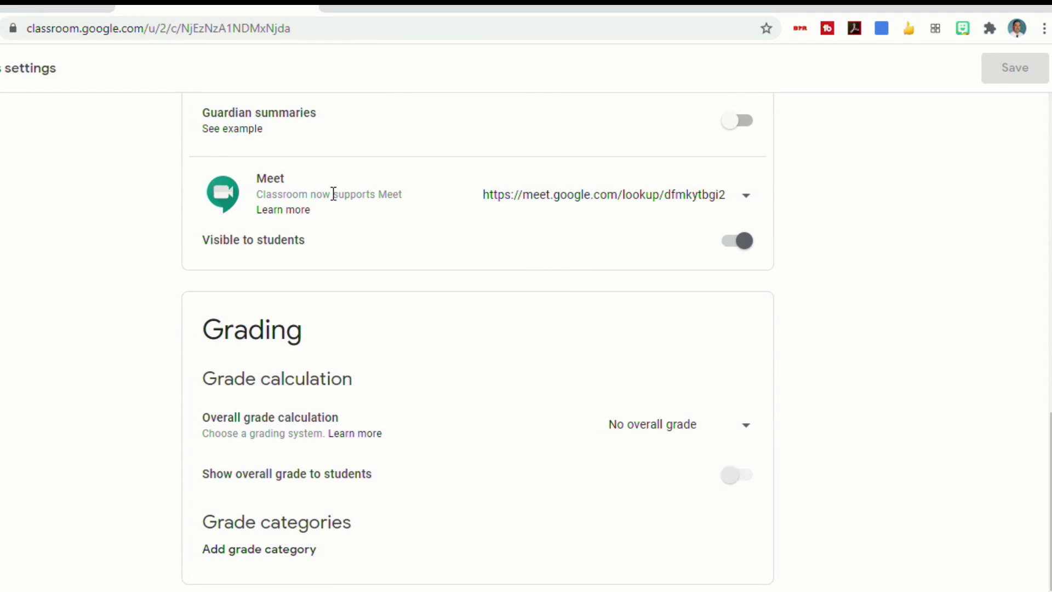
Step: Toggle the class Meet link's visibility to students off and back on twice
{"action": "left_click", "coordinate": [740, 247]}
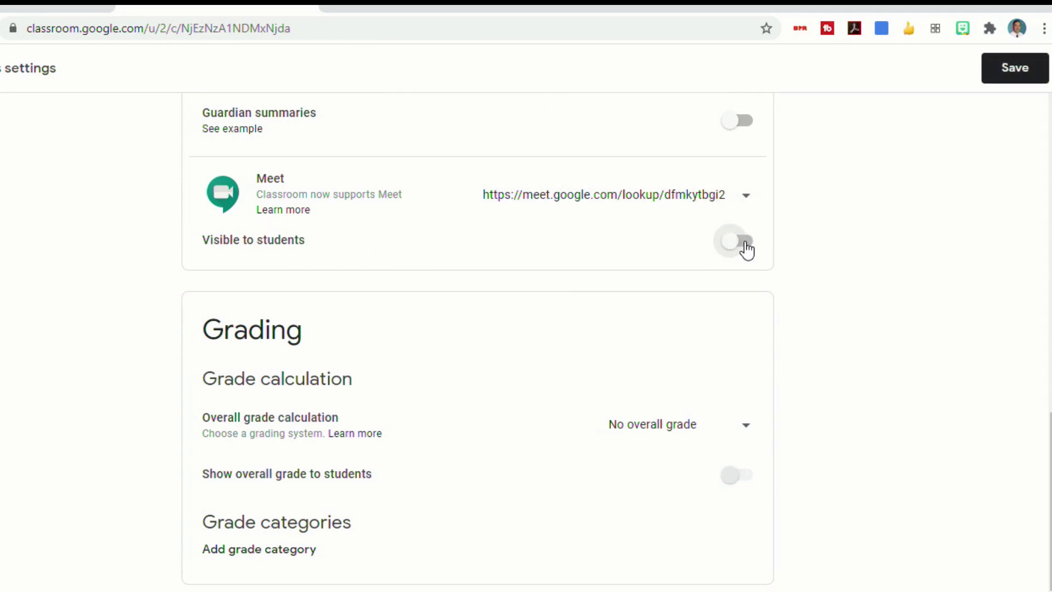
{"action": "left_click", "coordinate": [746, 249]}
{"action": "left_click", "coordinate": [742, 248]}
{"action": "left_click", "coordinate": [743, 249]}
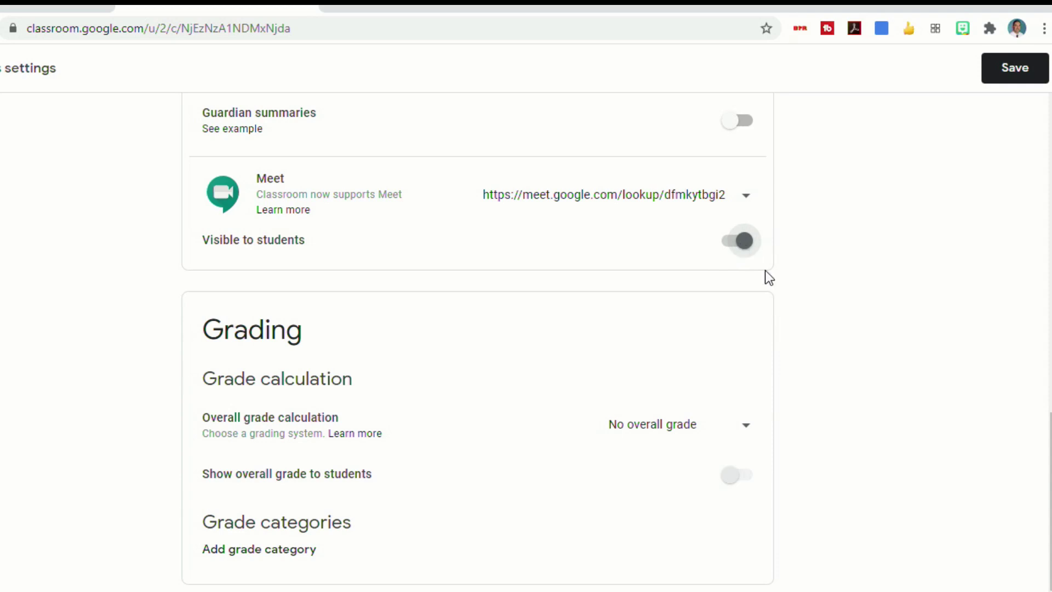
Step: Reset the Meet link in the class settings to generate a new one
{"action": "left_click", "coordinate": [747, 198]}
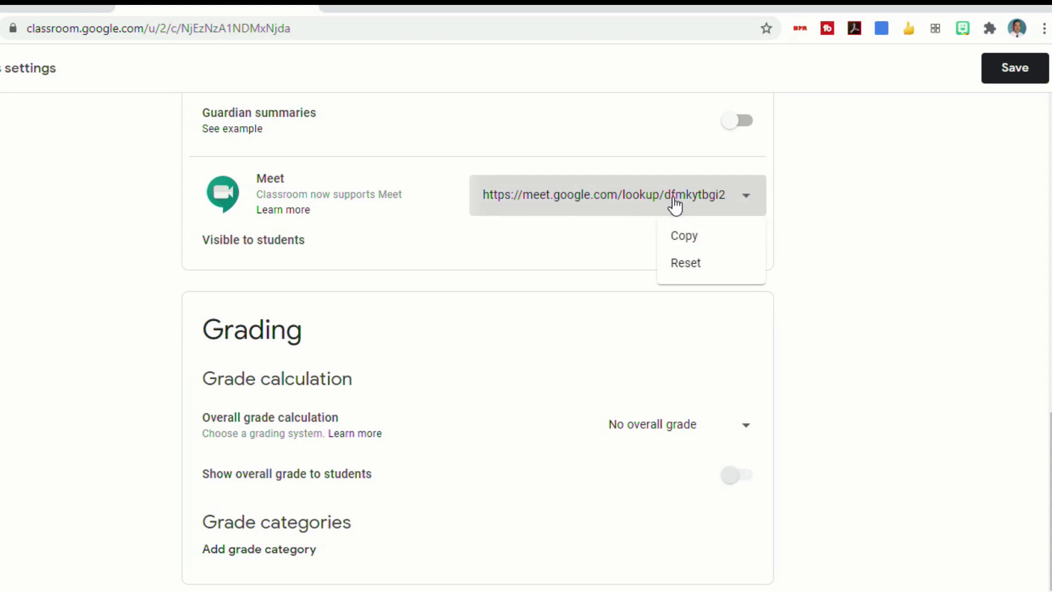
{"action": "left_click", "coordinate": [699, 271]}
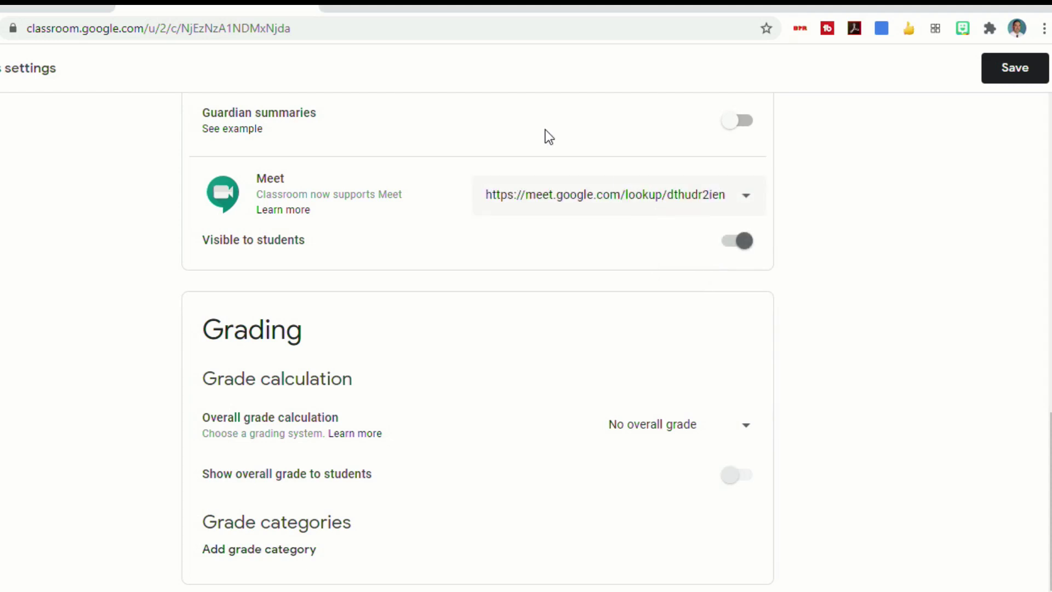
Step: Switch to Google Meet and start a meeting with the nickname edtechshow
{"action": "key", "text": "ctrl+Tab"}
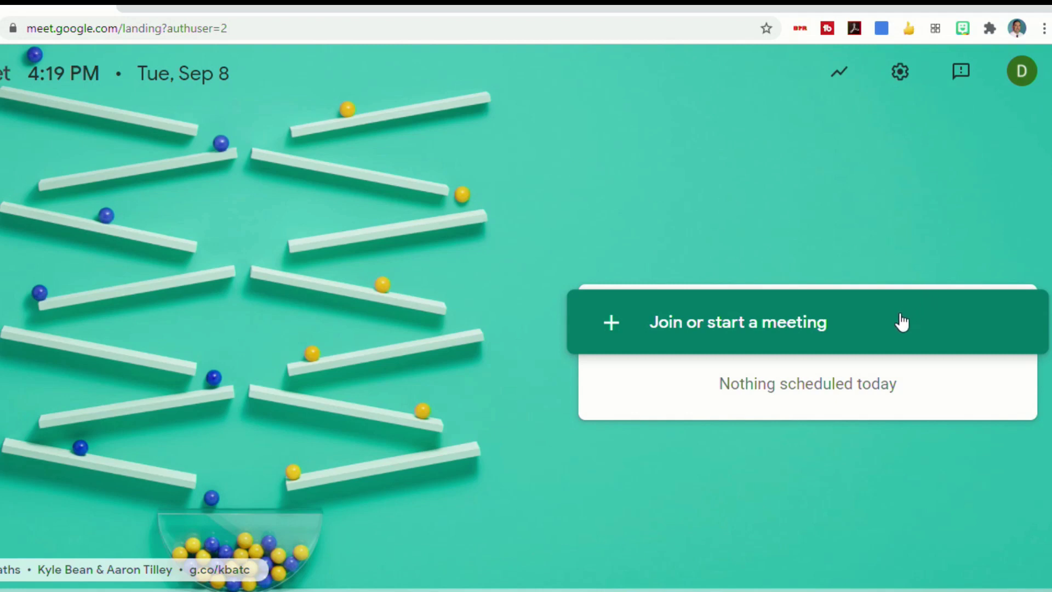
{"action": "left_click", "coordinate": [901, 322]}
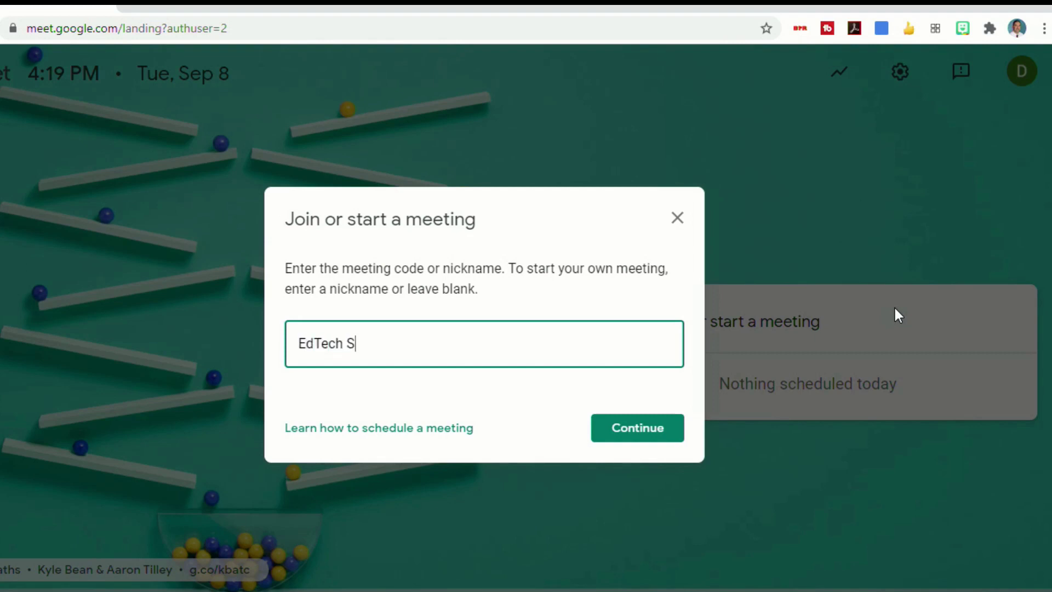
{"action": "left_click", "coordinate": [672, 429]}
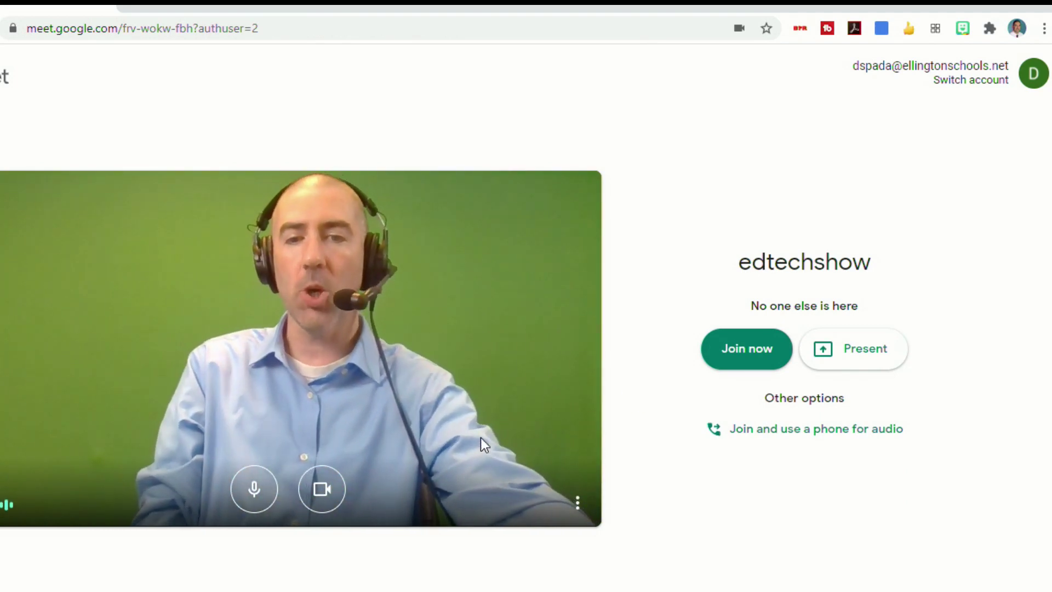
Step: Try the camera toggle before joining the meeting and leave the camera off
{"action": "left_click", "coordinate": [328, 493]}
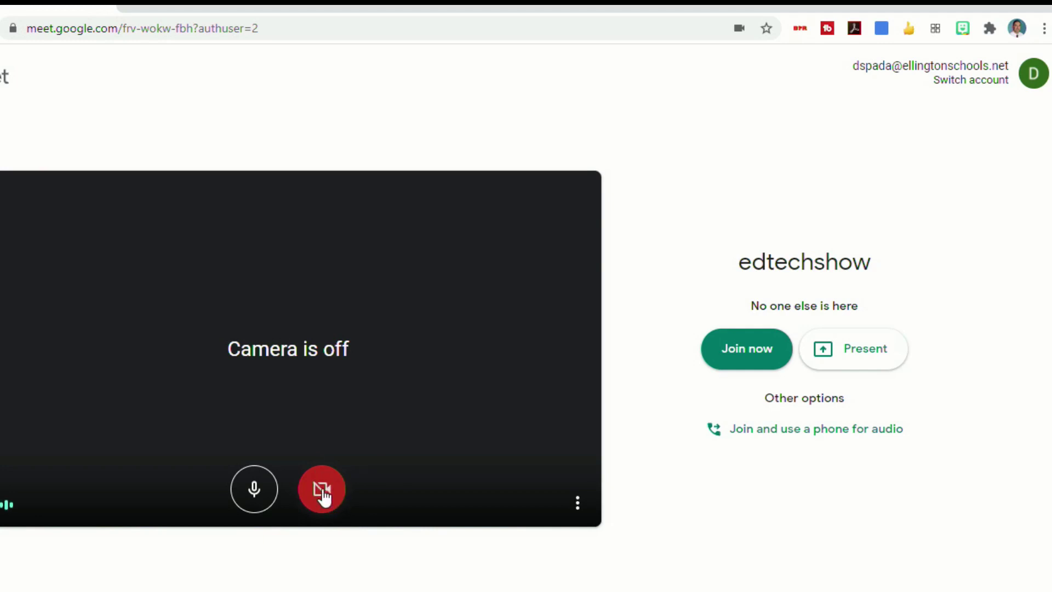
{"action": "left_click", "coordinate": [327, 493]}
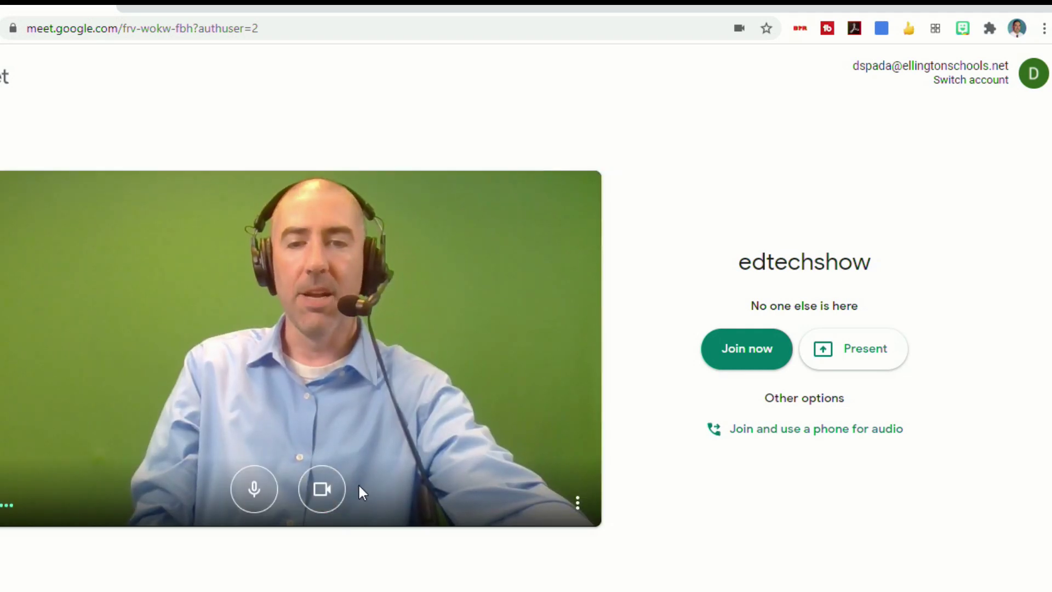
{"action": "left_click", "coordinate": [325, 492]}
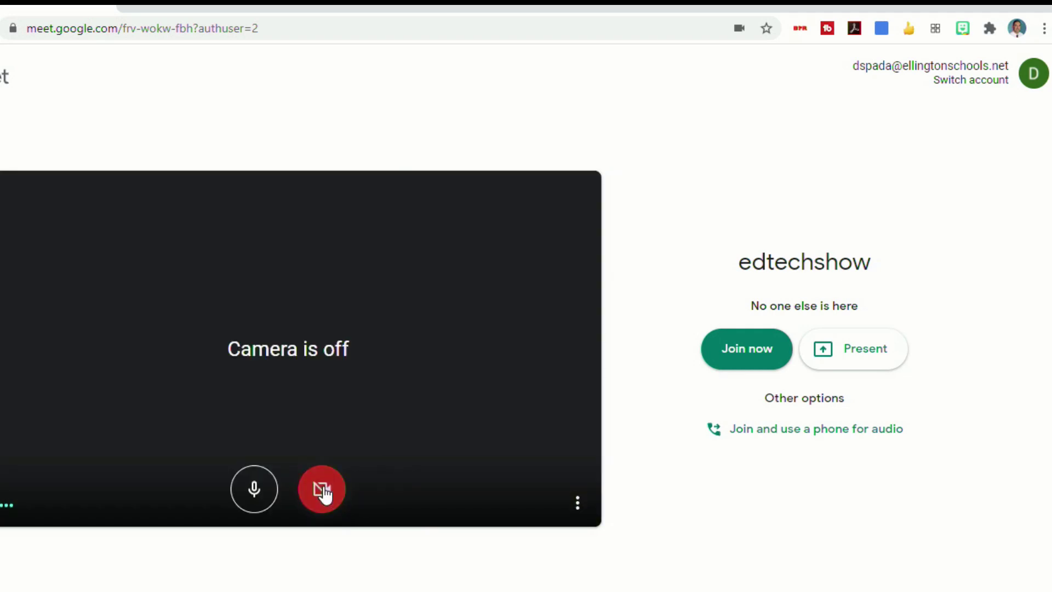
Step: Mute and unmute the microphone twice before joining the meeting, leaving it on
{"action": "left_click", "coordinate": [257, 492]}
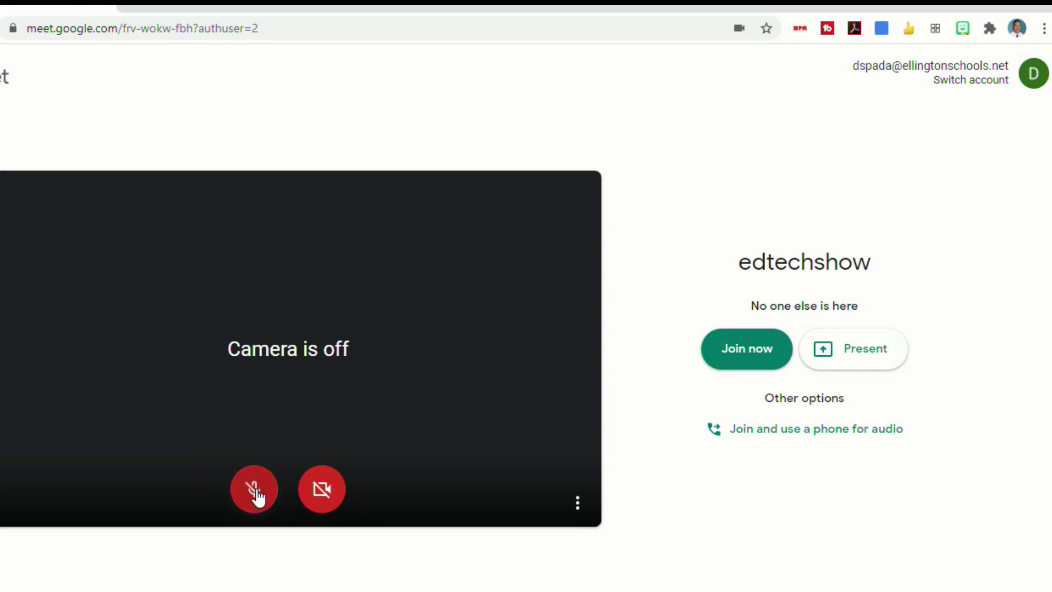
{"action": "left_click", "coordinate": [256, 492]}
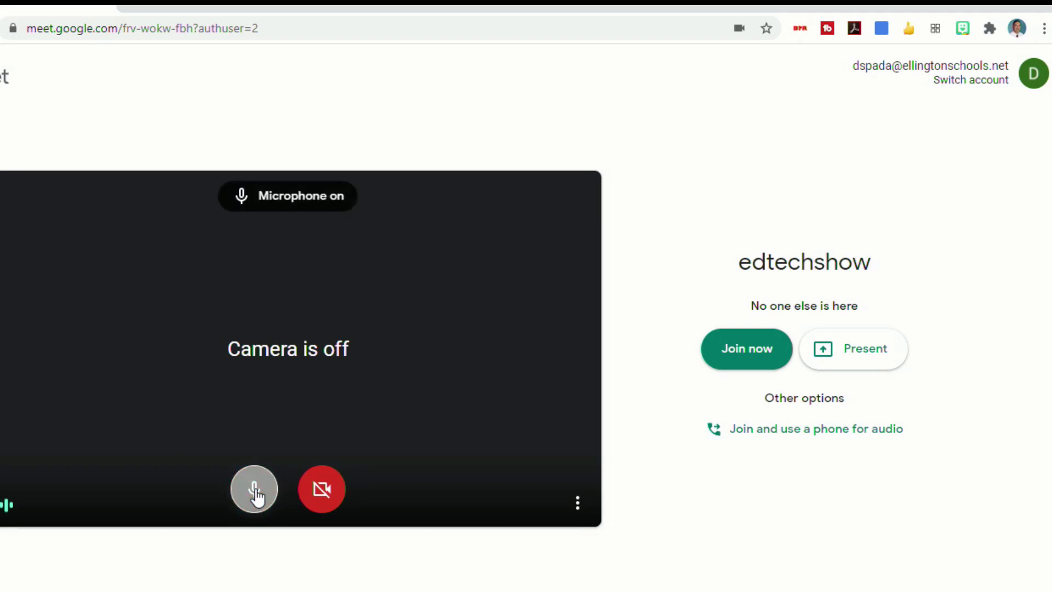
{"action": "left_click", "coordinate": [256, 492]}
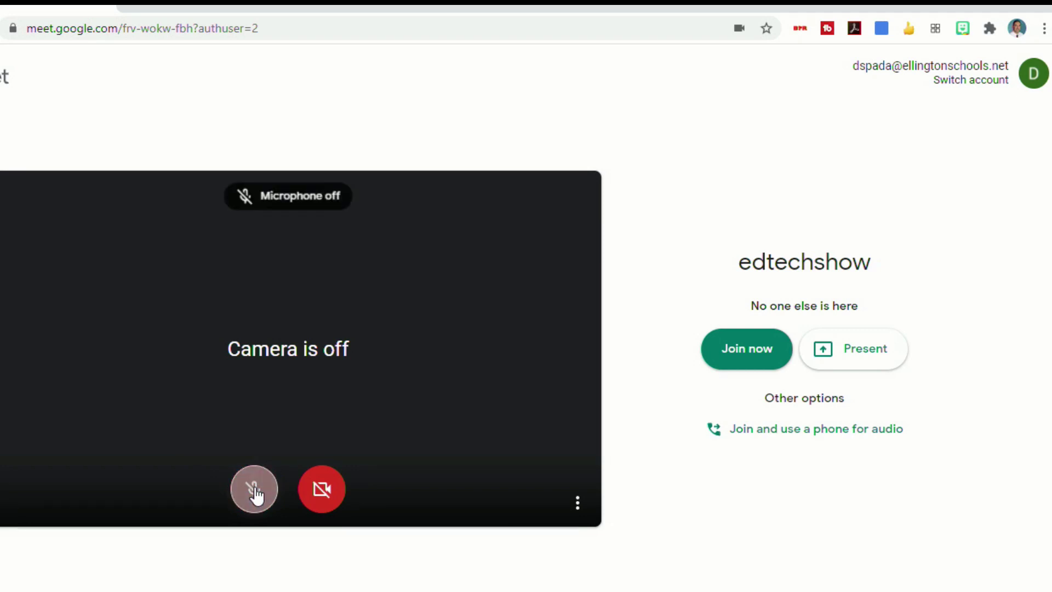
{"action": "left_click", "coordinate": [256, 492]}
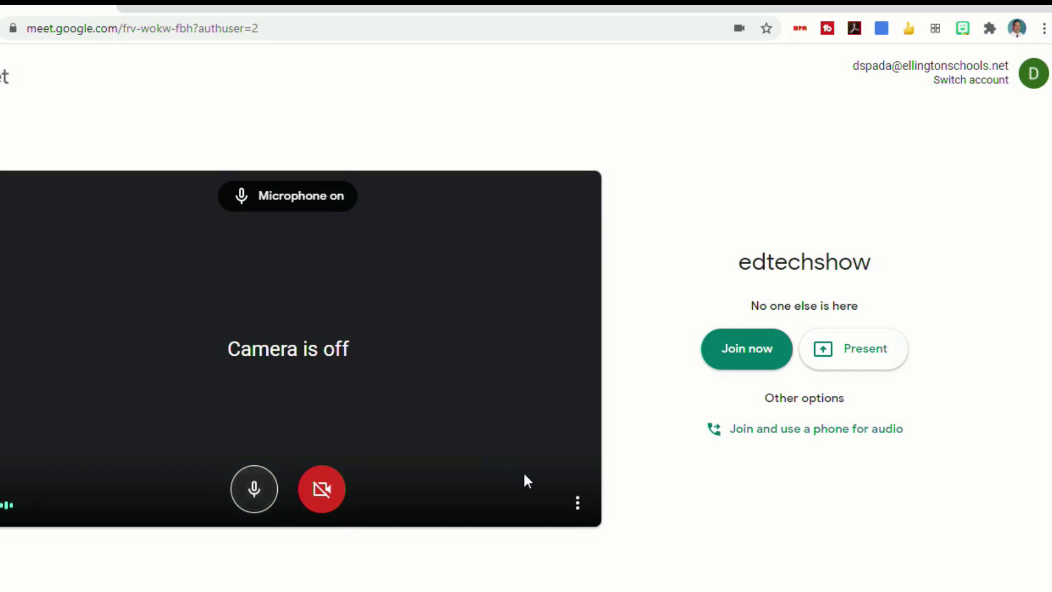
Step: Join the edtechshow meeting and open the phone call option for adding people
{"action": "left_click", "coordinate": [742, 353]}
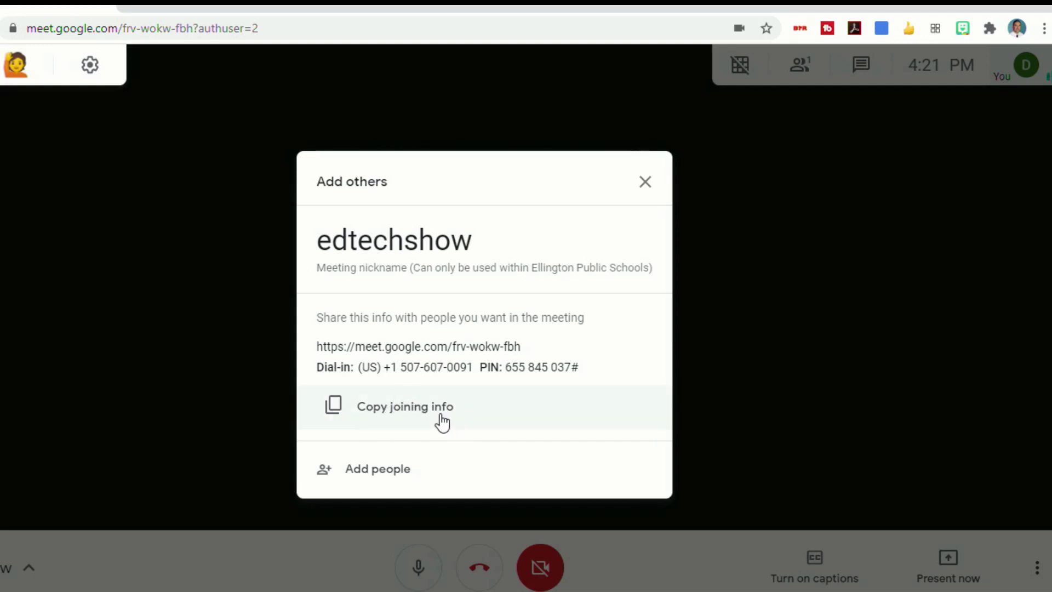
{"action": "left_click", "coordinate": [378, 472]}
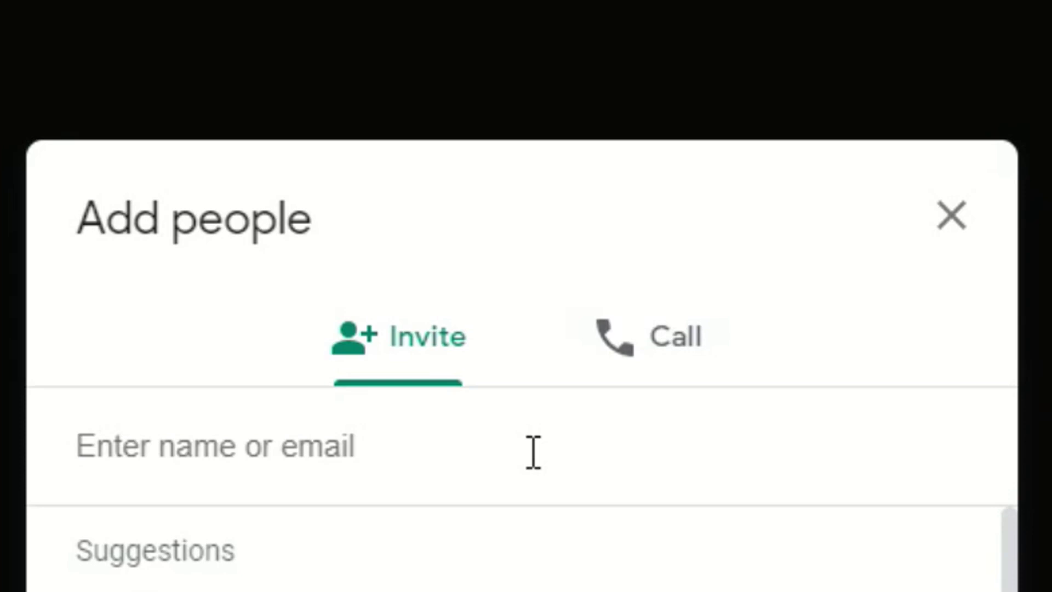
{"action": "left_click", "coordinate": [649, 364]}
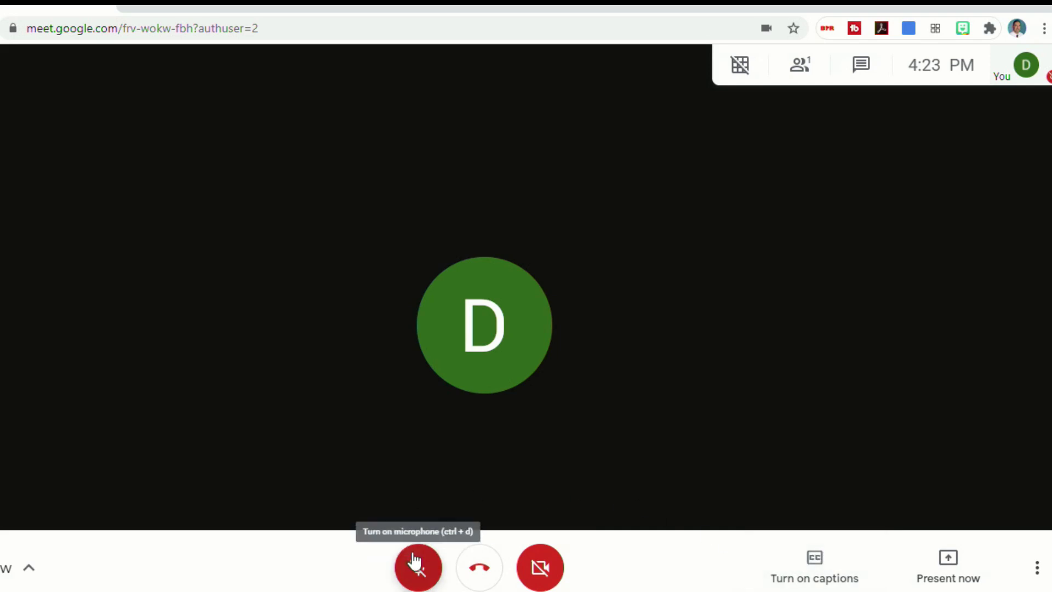
Step: Unmute the microphone, turn live captions on and off, and mute the microphone again
{"action": "left_click", "coordinate": [417, 564]}
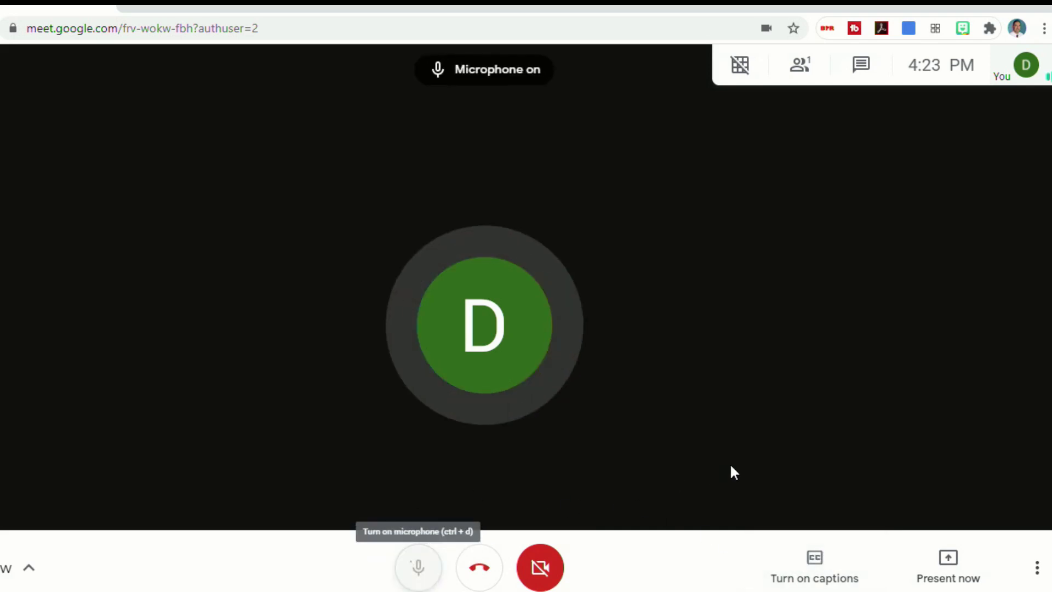
{"action": "left_click", "coordinate": [811, 563]}
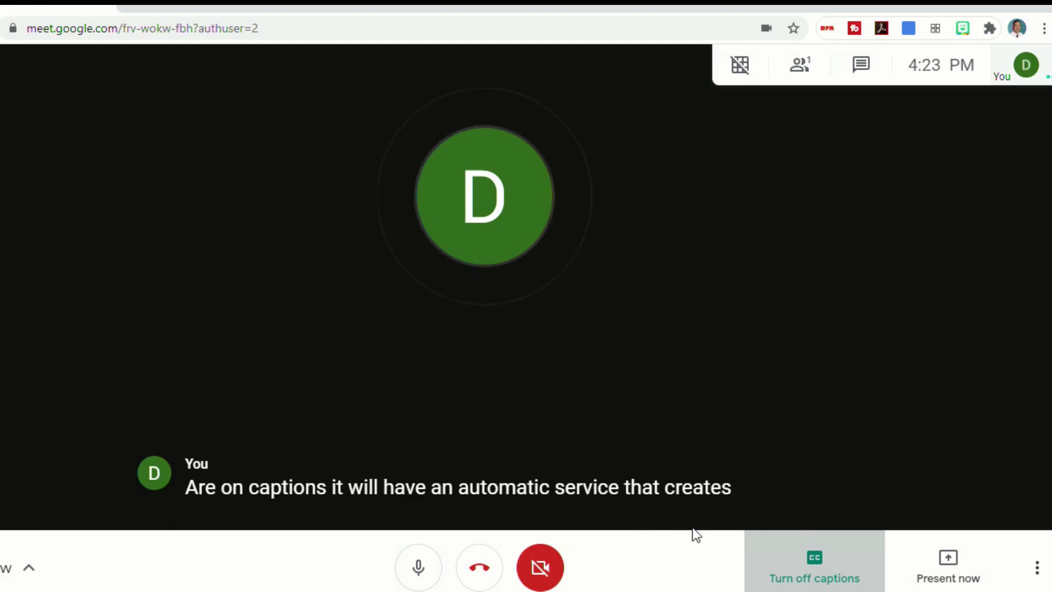
{"action": "left_click", "coordinate": [828, 565]}
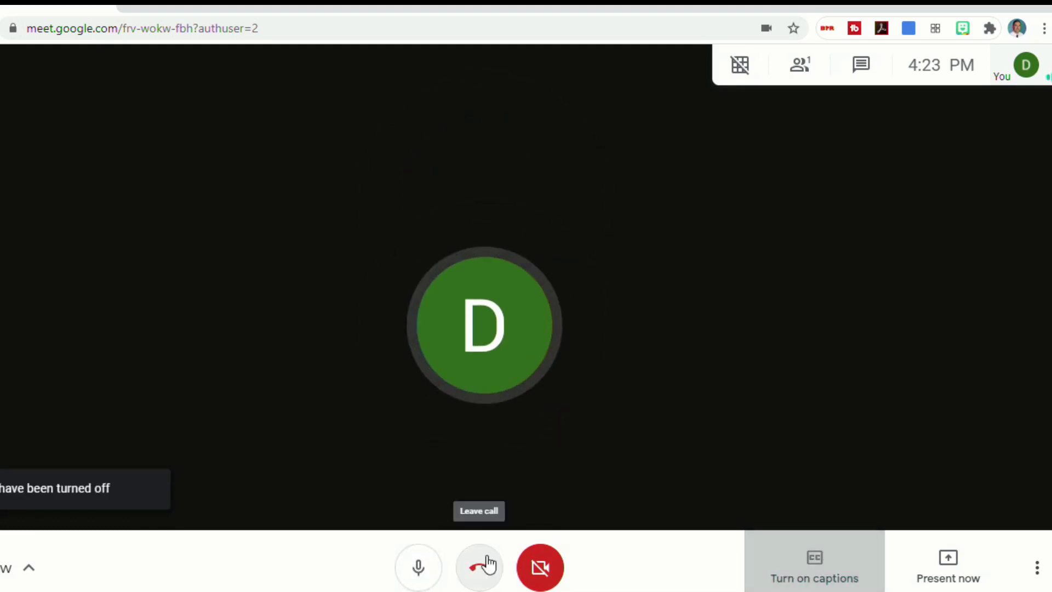
{"action": "left_click", "coordinate": [418, 566]}
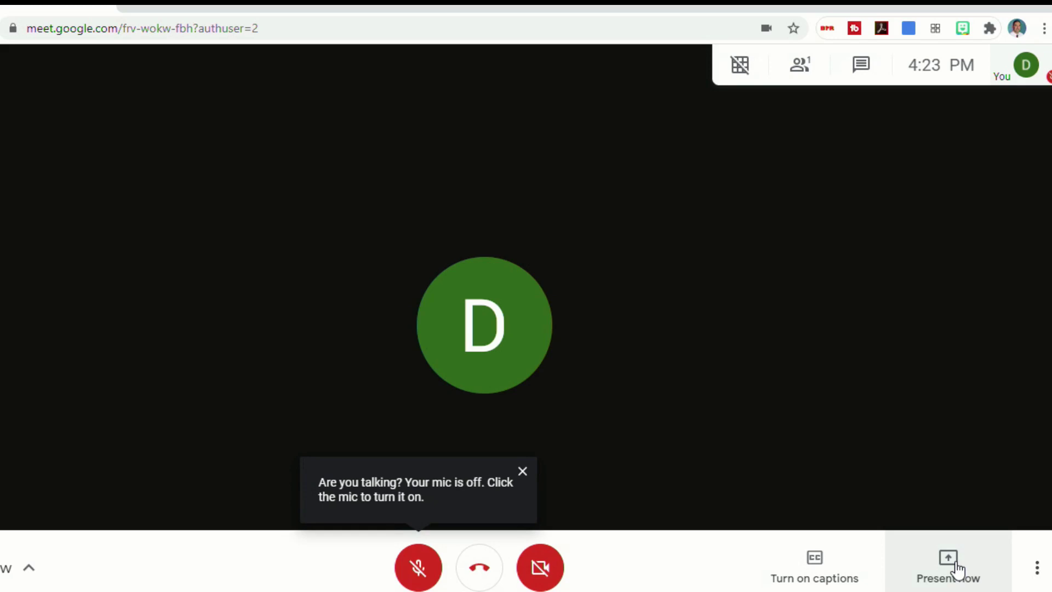
Step: Look at The EdTech Show's YouTube channel in the other browser tab and return to the meeting
{"action": "key", "text": "ctrl+Tab"}
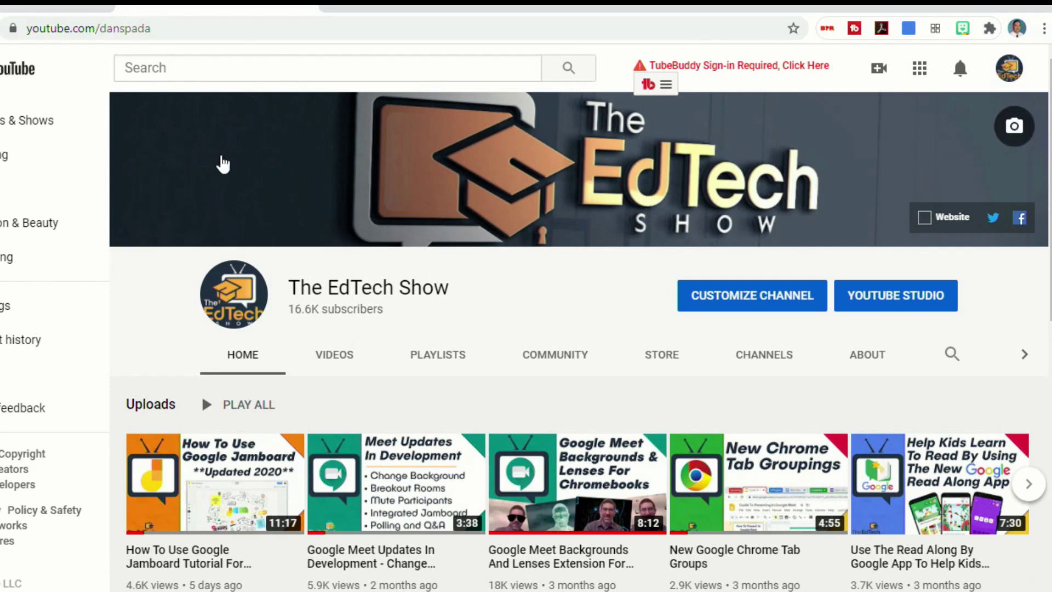
{"action": "key", "text": "ctrl+shift+Tab"}
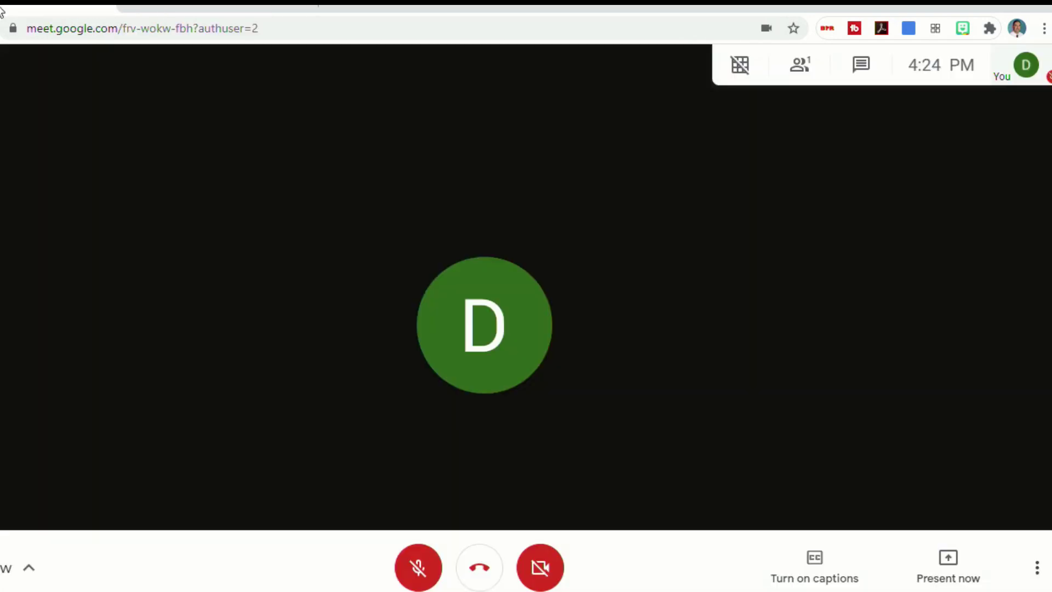
Step: Present The EdTech Show YouTube Chrome tab to the meeting with its audio shared
{"action": "left_click", "coordinate": [960, 565]}
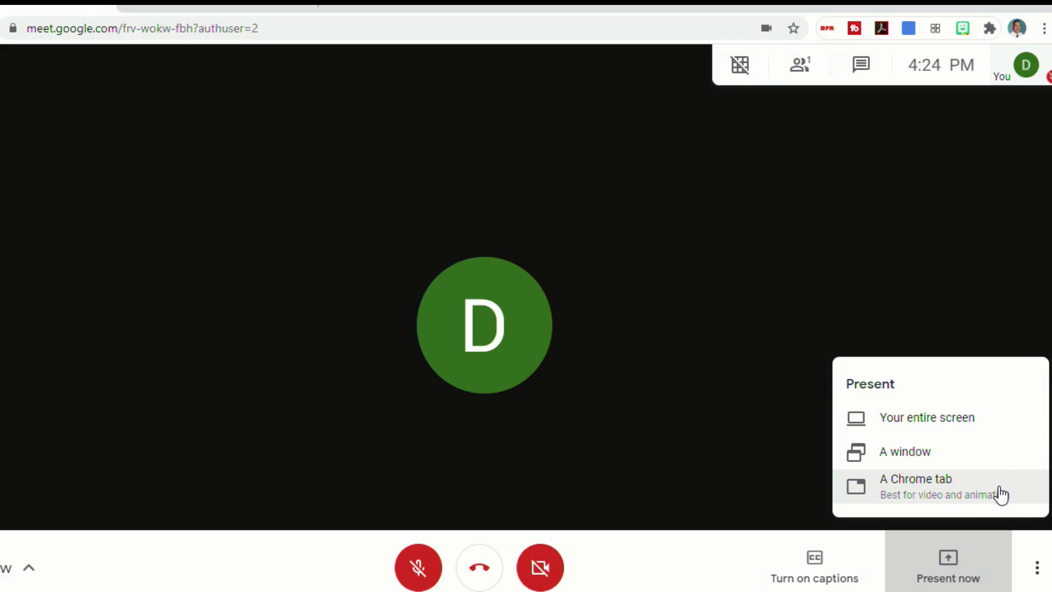
{"action": "left_click", "coordinate": [933, 492]}
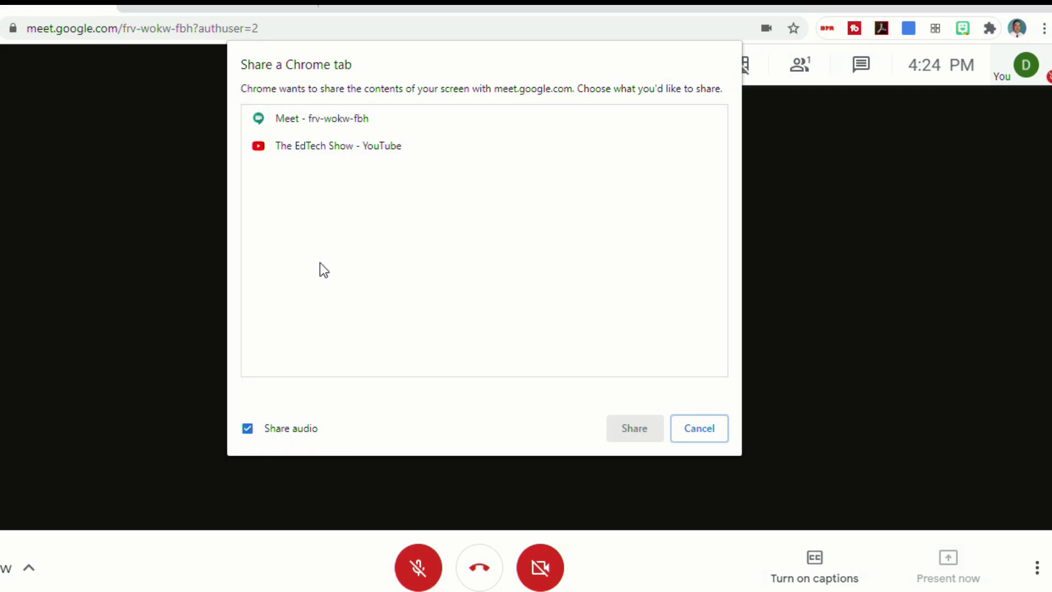
{"action": "left_click", "coordinate": [338, 145]}
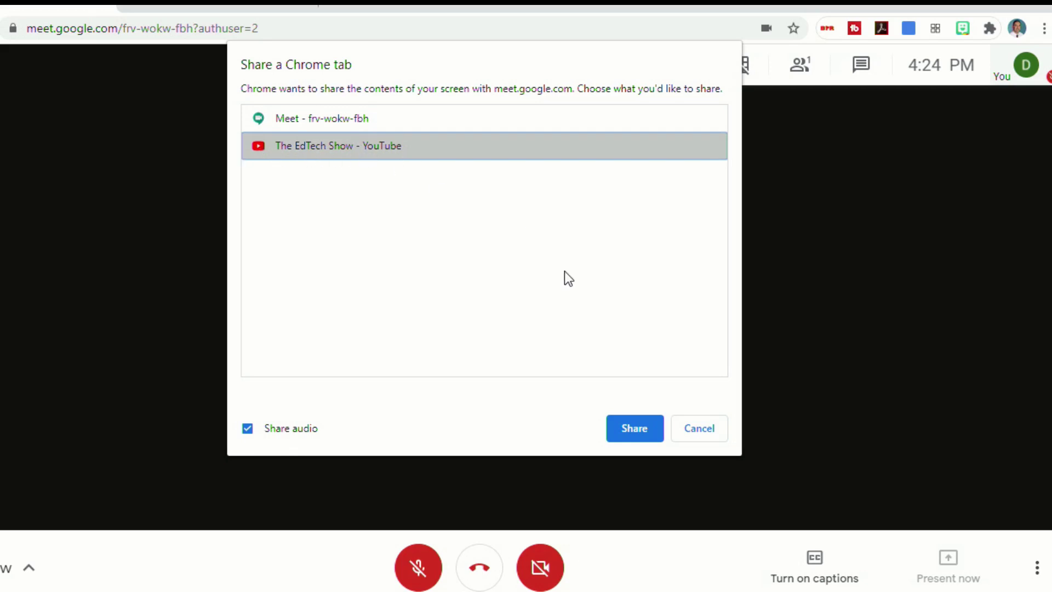
{"action": "left_click", "coordinate": [641, 430]}
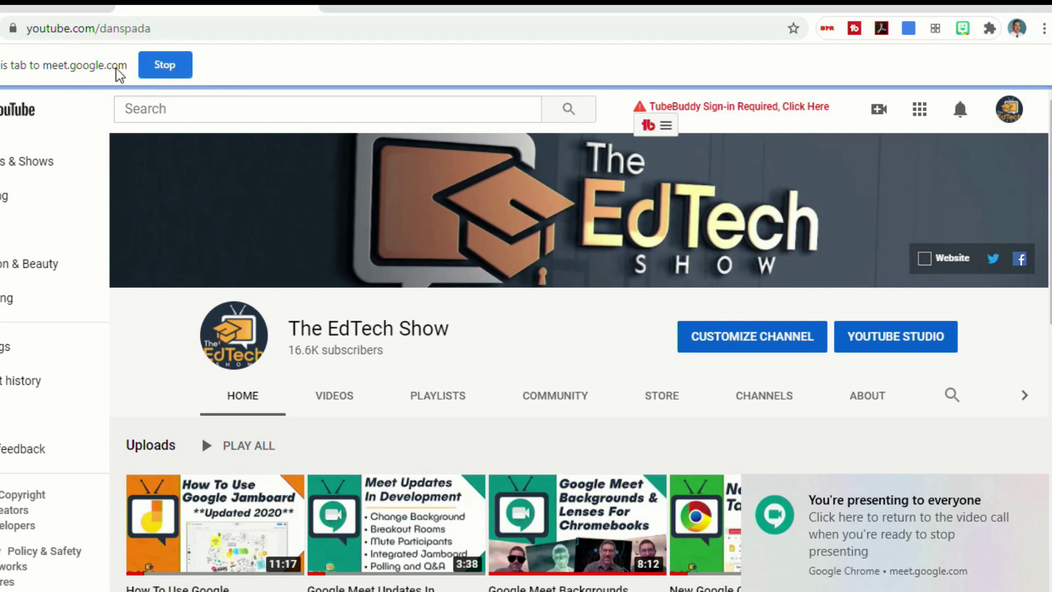
Step: Play the Google Jamboard tutorial video full screen in the shared tab, and stop sharing the tab
{"action": "scroll", "coordinate": [346, 140], "scroll_direction": "down", "scroll_amount": 5}
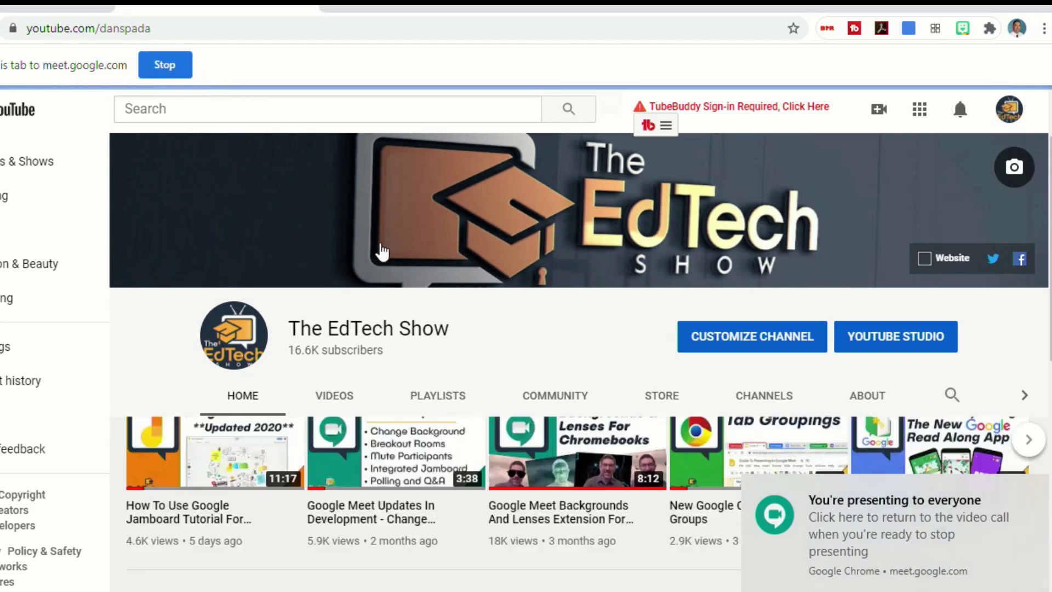
{"action": "left_click", "coordinate": [249, 334]}
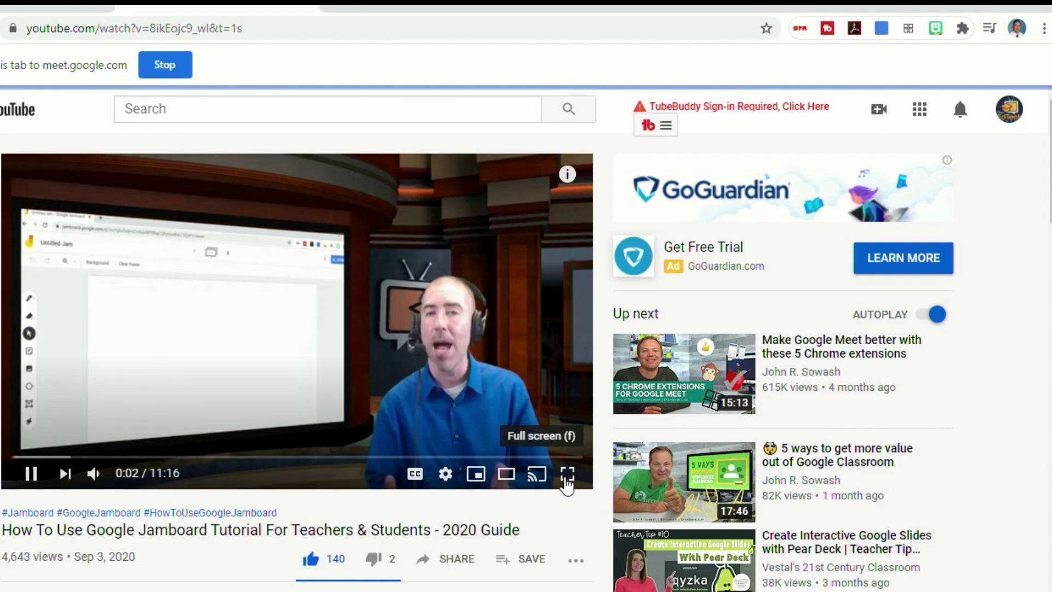
{"action": "left_click", "coordinate": [567, 475]}
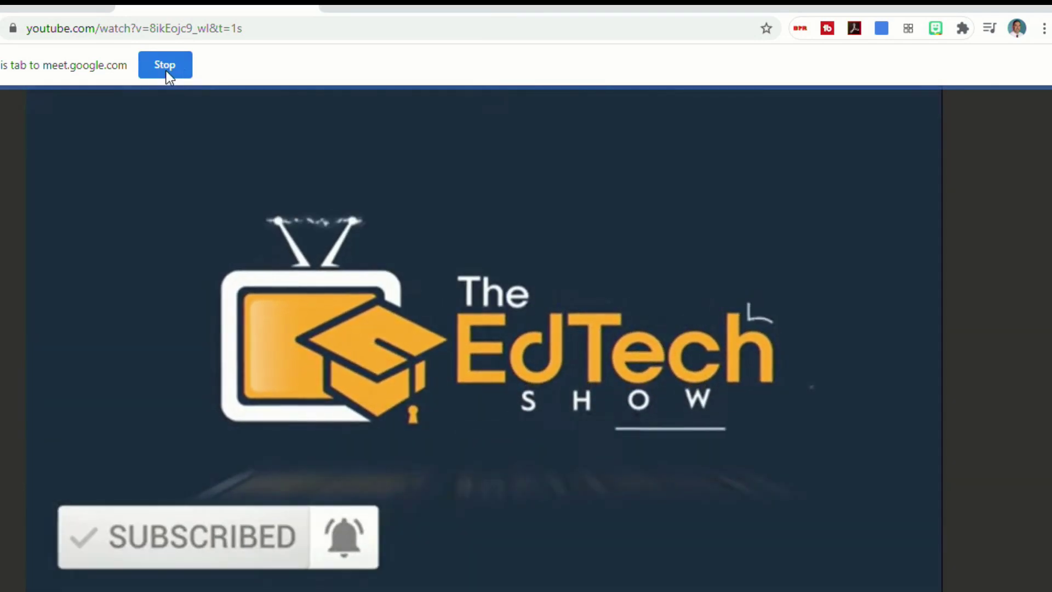
{"action": "left_click", "coordinate": [159, 64]}
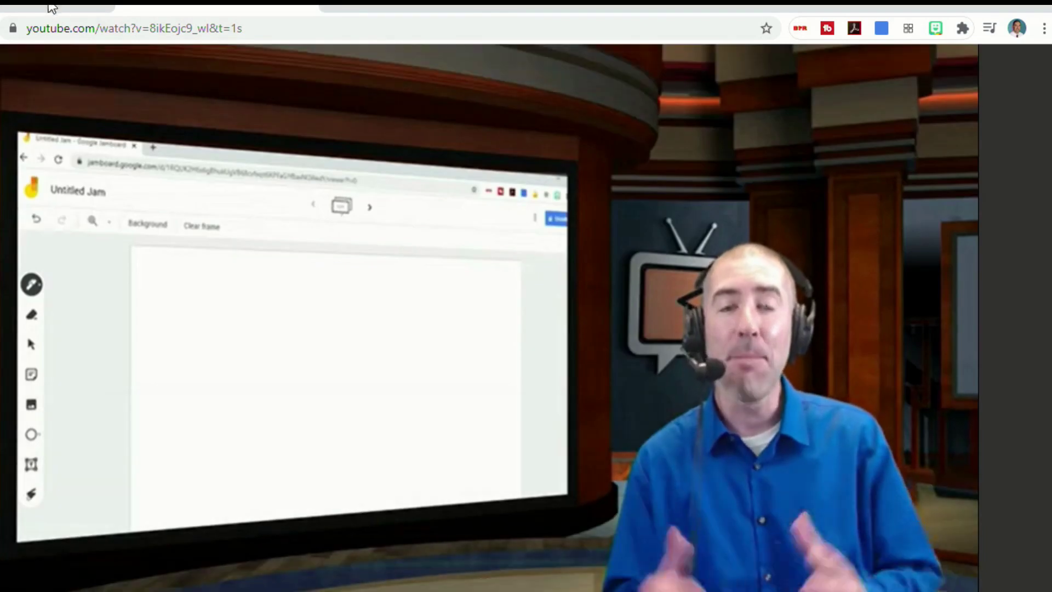
Step: Return to the meeting and present the Google Jamboard tutorial YouTube tab with audio
{"action": "left_click", "coordinate": [50, 6]}
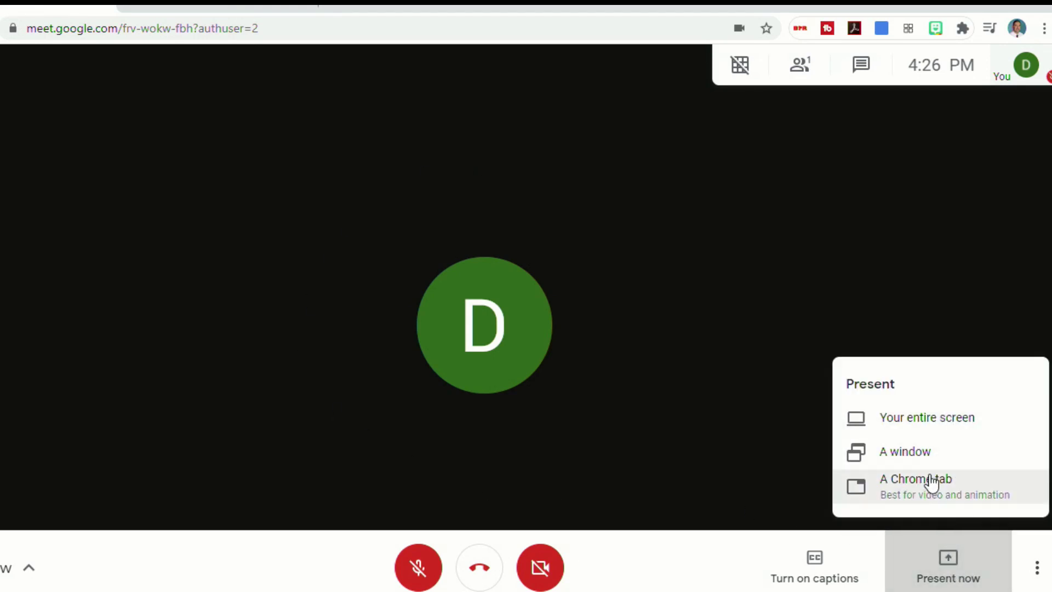
{"action": "left_click", "coordinate": [928, 481]}
{"action": "left_click", "coordinate": [356, 146]}
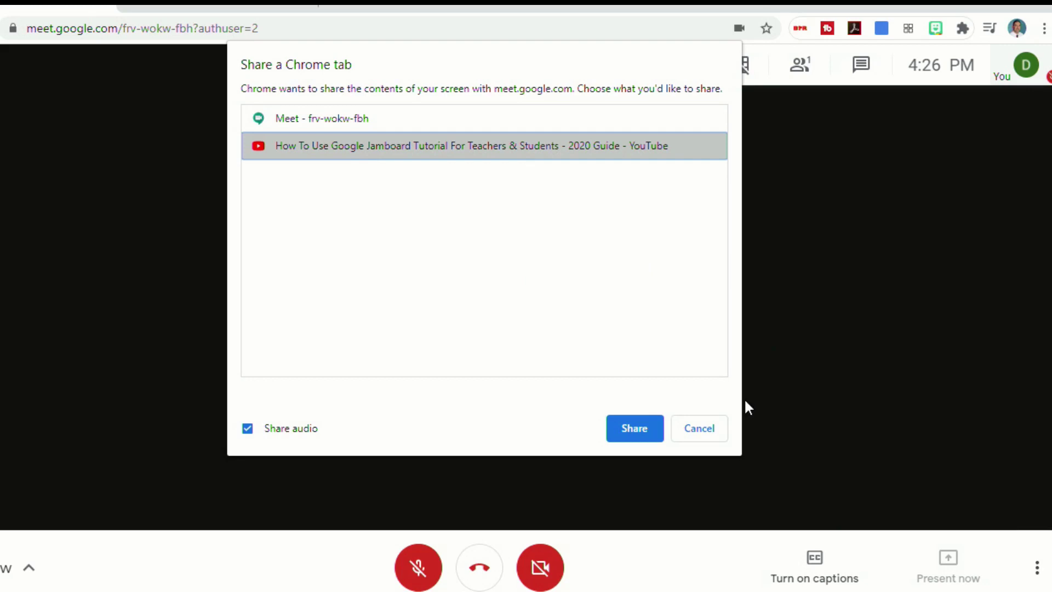
{"action": "left_click", "coordinate": [635, 428]}
Step: Go back to the meeting tab, turn the presentation audio off and on again, and stop presenting
{"action": "key", "text": "ctrl+1"}
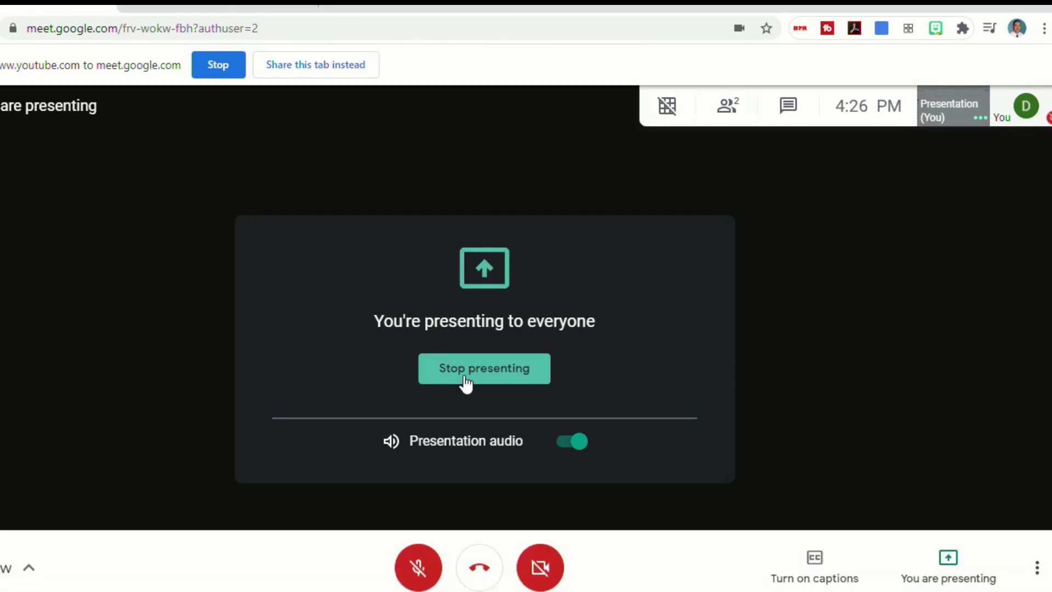
{"action": "left_click", "coordinate": [578, 444]}
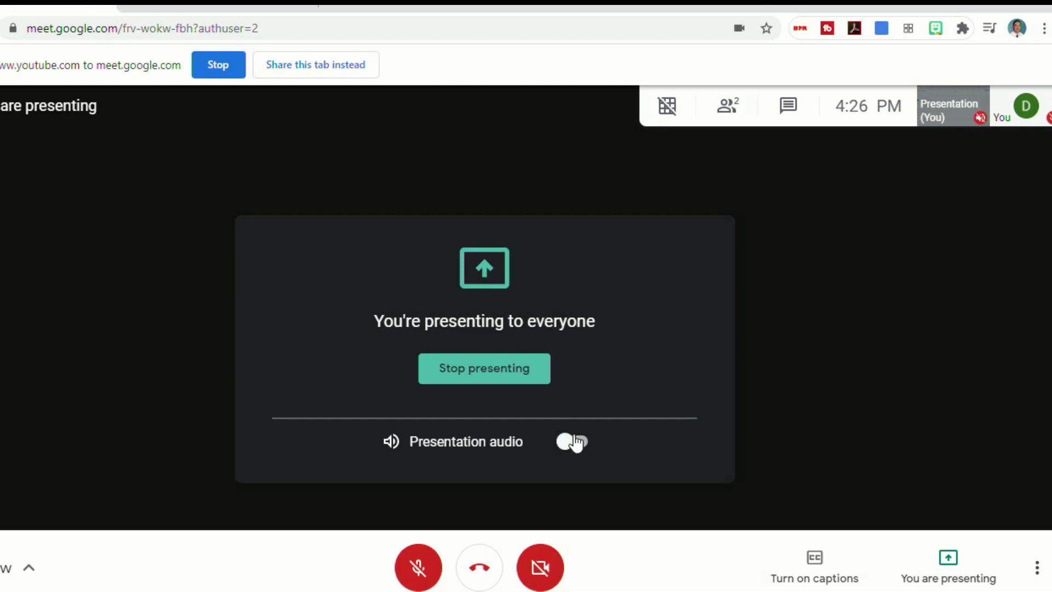
{"action": "left_click", "coordinate": [568, 450]}
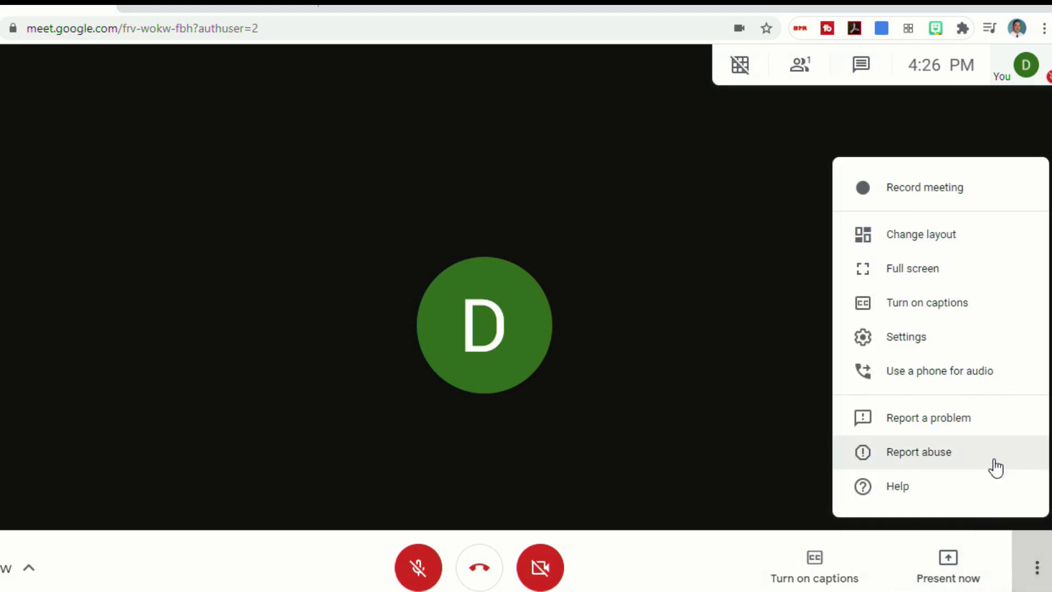
Step: Start recording the meeting, accepting the consent notice, and stop the recording again
{"action": "left_click", "coordinate": [971, 201]}
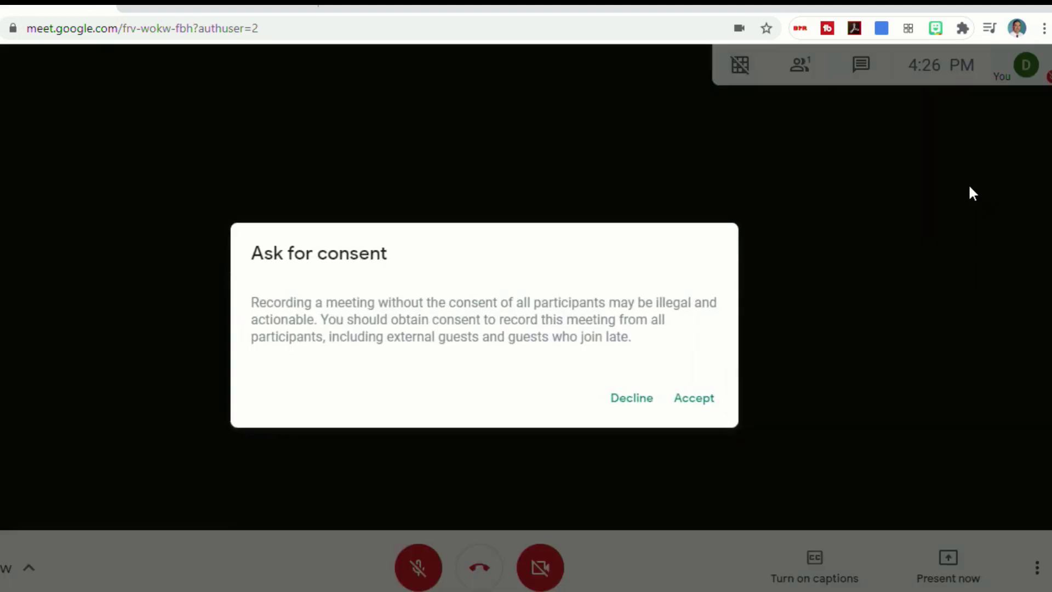
{"action": "left_click", "coordinate": [685, 400]}
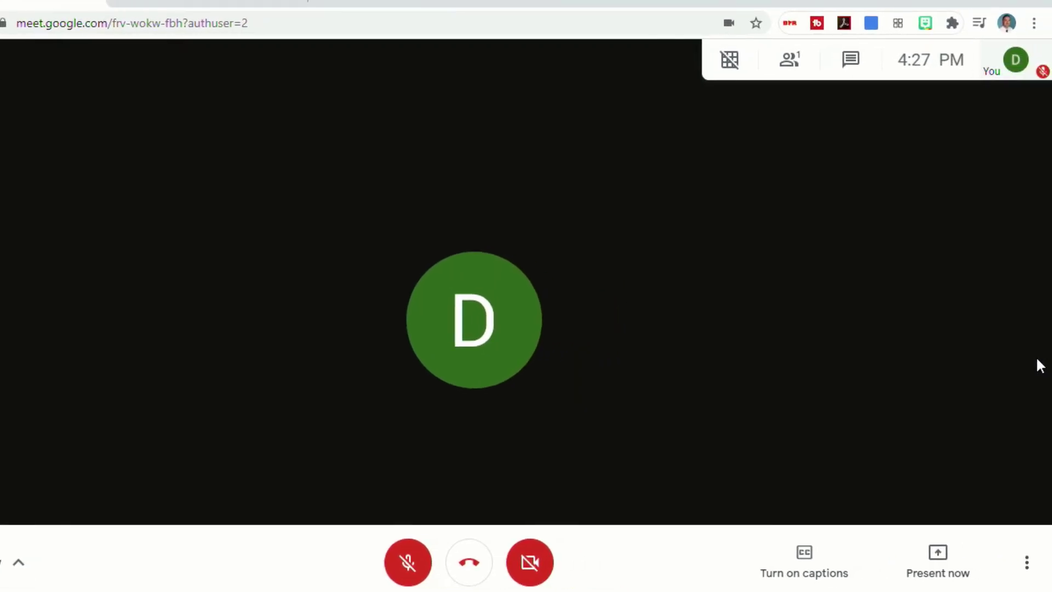
{"action": "left_click", "coordinate": [1025, 560]}
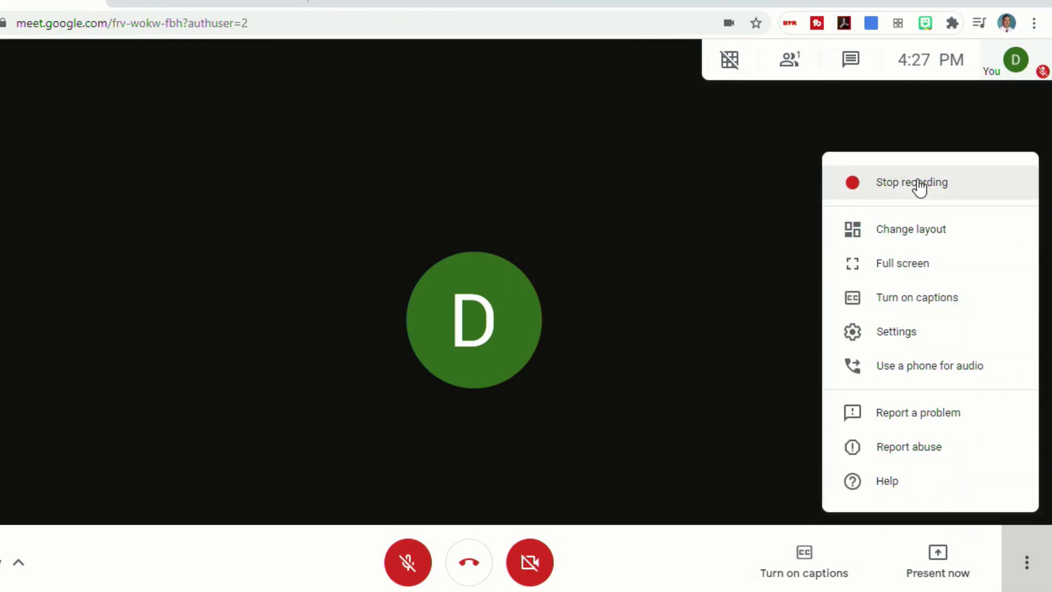
{"action": "left_click", "coordinate": [920, 185]}
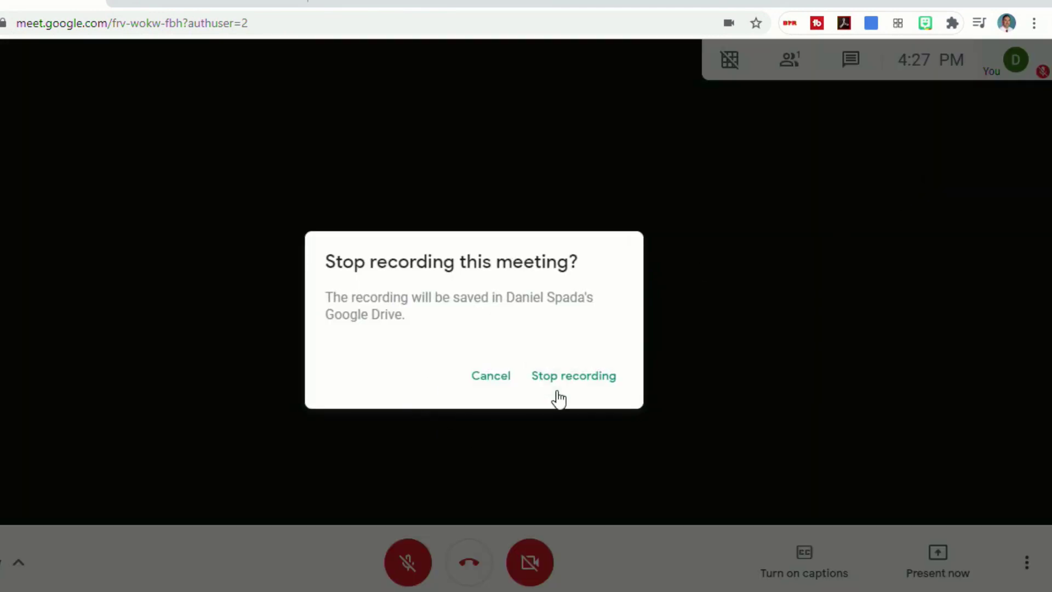
{"action": "left_click", "coordinate": [577, 378]}
Step: Change the meeting layout to Auto
{"action": "left_click", "coordinate": [1024, 561]}
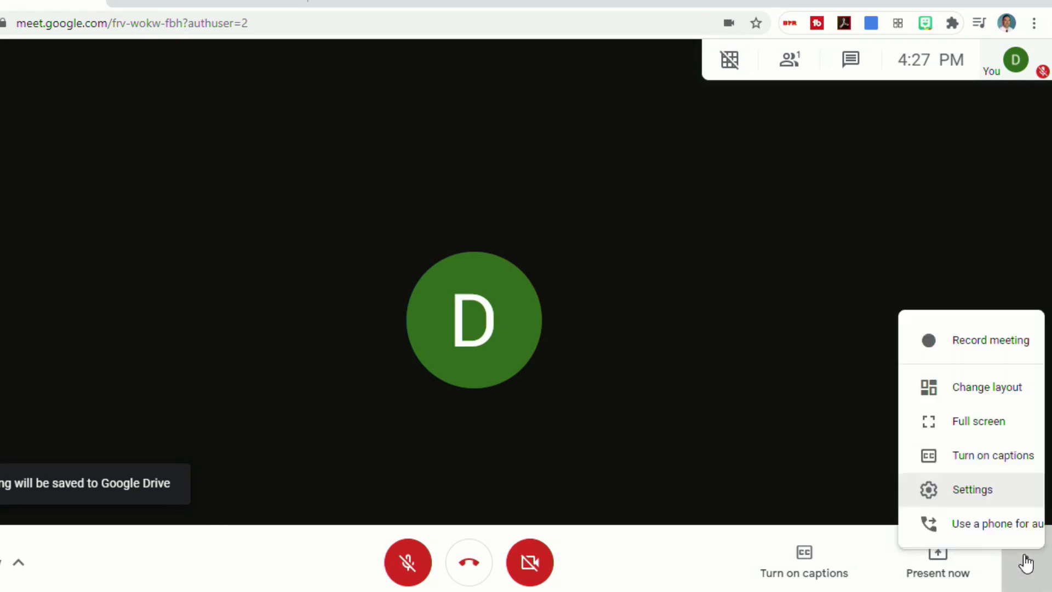
{"action": "left_click", "coordinate": [948, 230]}
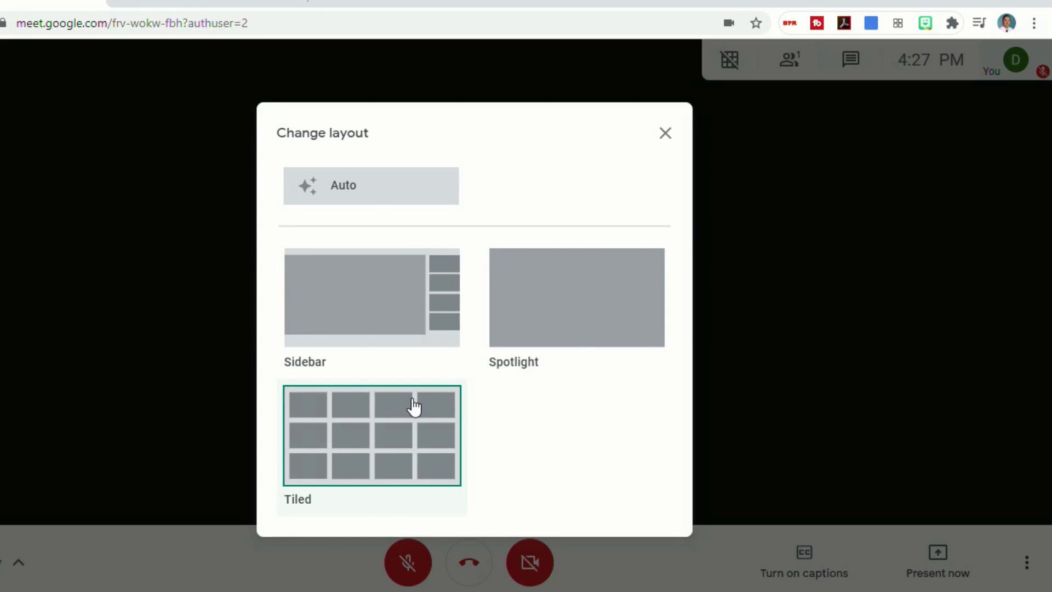
{"action": "left_click", "coordinate": [395, 187]}
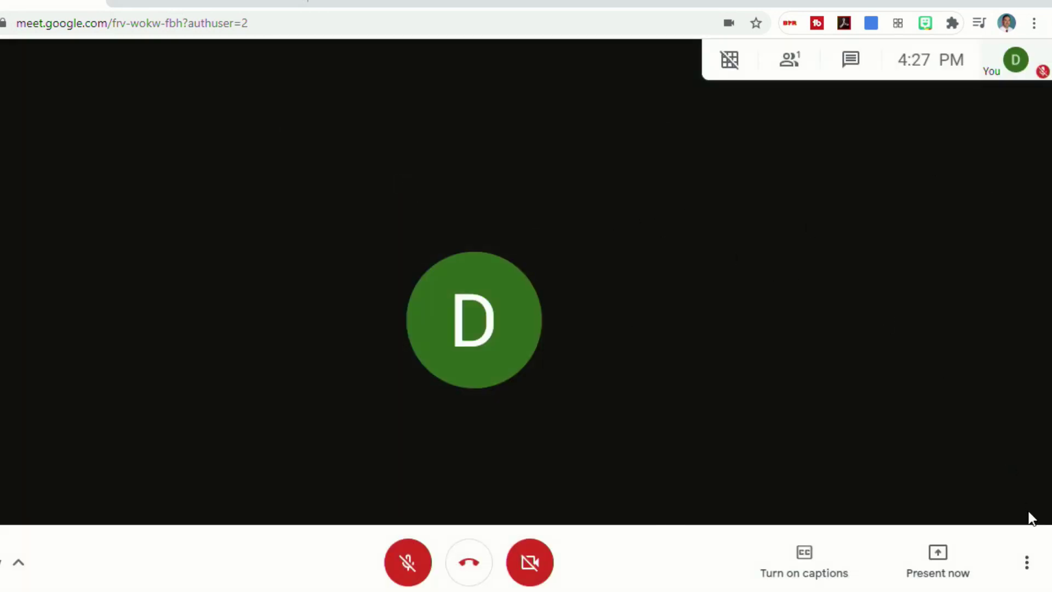
Step: Look through the available microphones and cameras in the meeting's audio and video settings
{"action": "left_click", "coordinate": [1027, 562]}
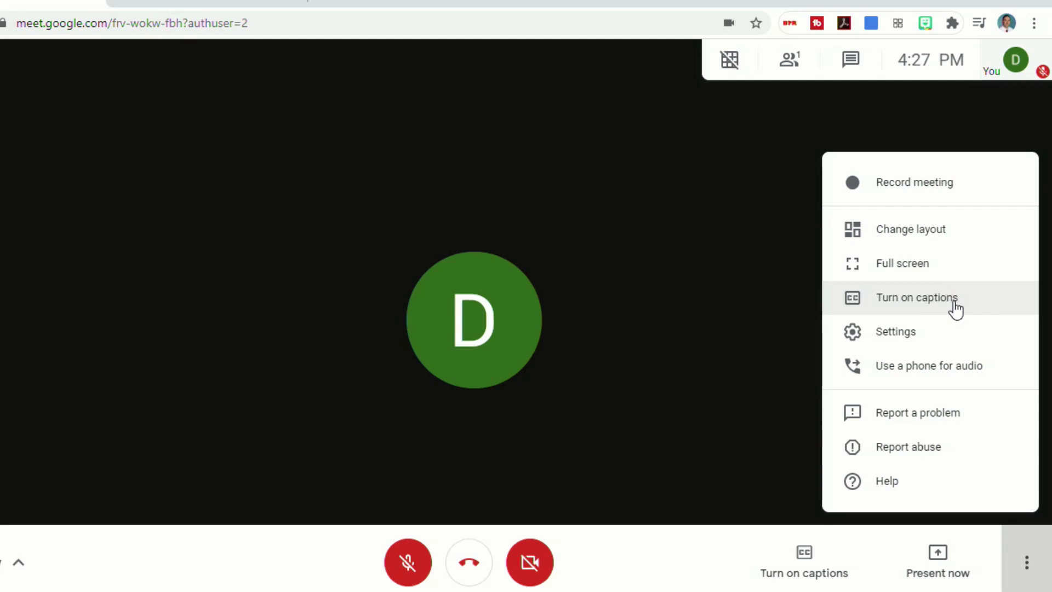
{"action": "left_click", "coordinate": [905, 334]}
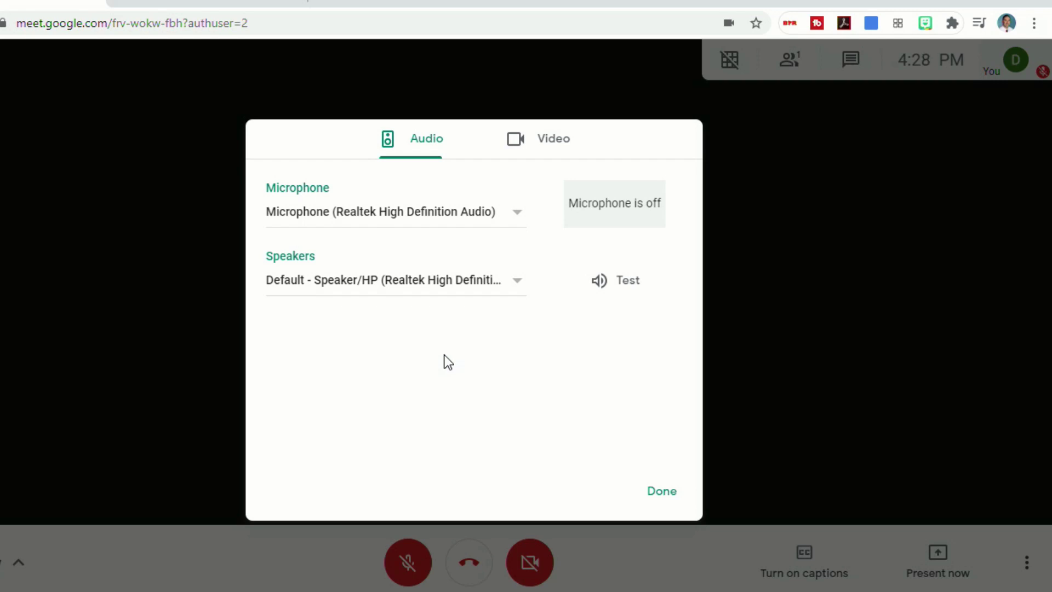
{"action": "left_click", "coordinate": [521, 219]}
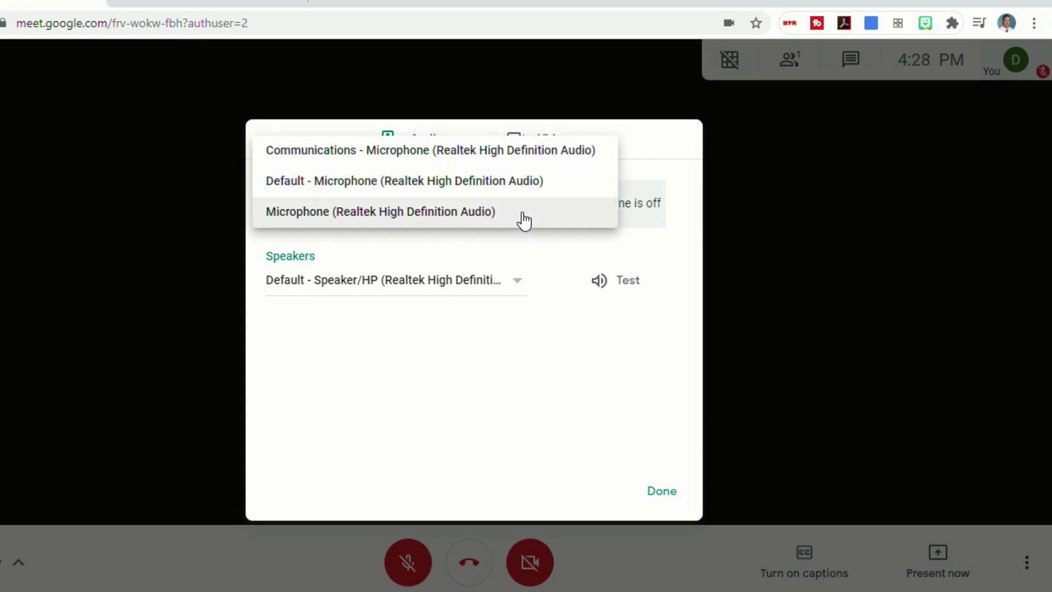
{"action": "left_click", "coordinate": [683, 252]}
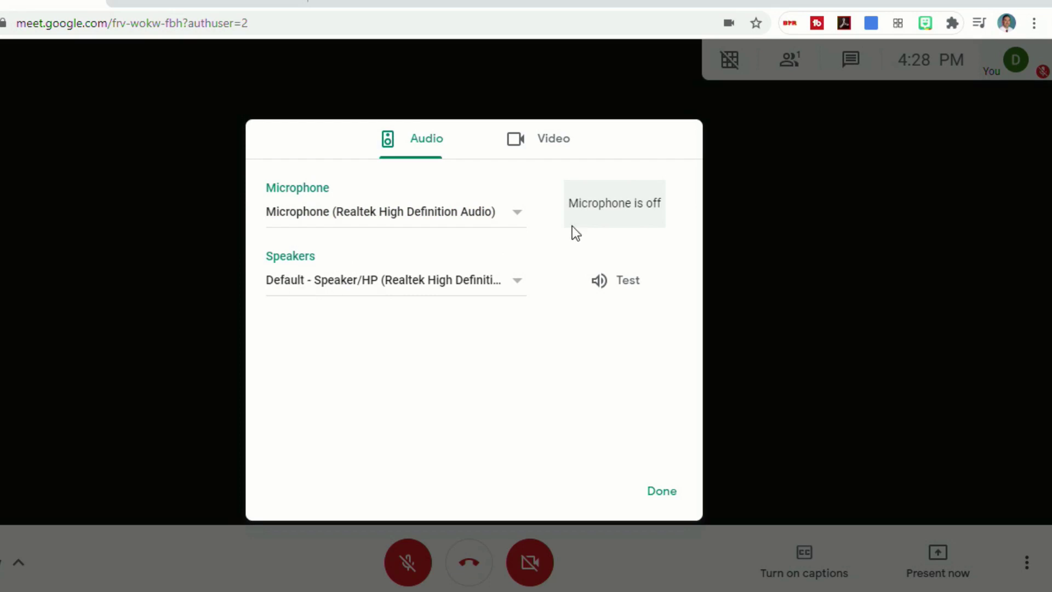
{"action": "left_click", "coordinate": [554, 147]}
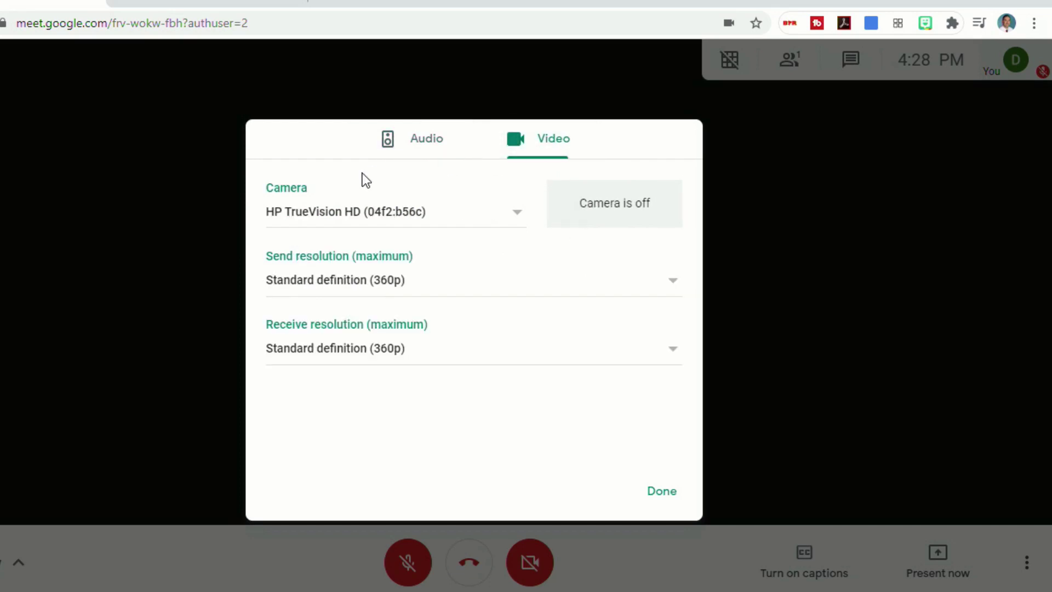
{"action": "left_click", "coordinate": [414, 220]}
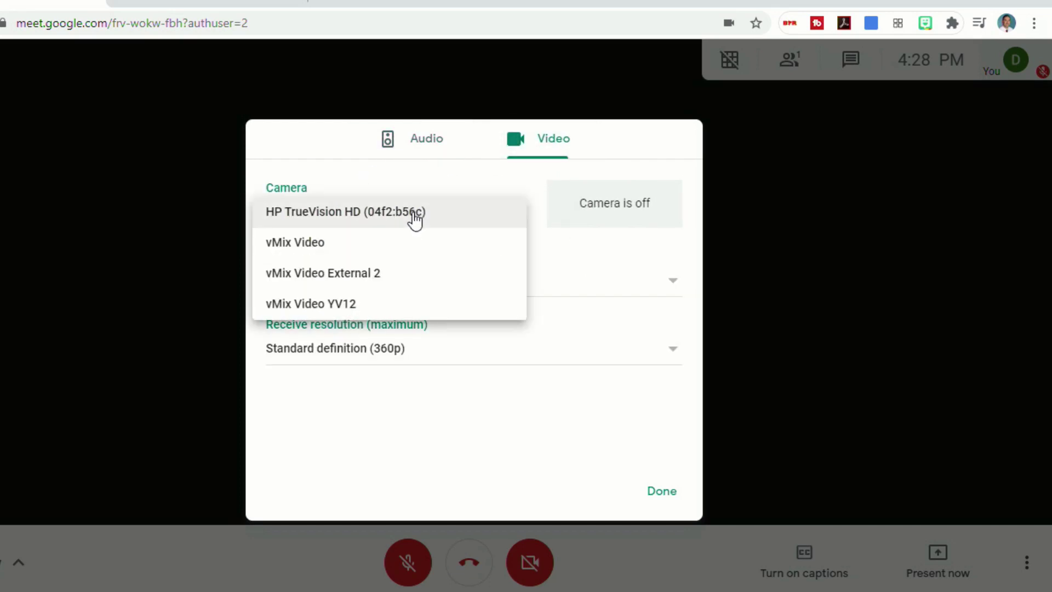
{"action": "left_click", "coordinate": [589, 233]}
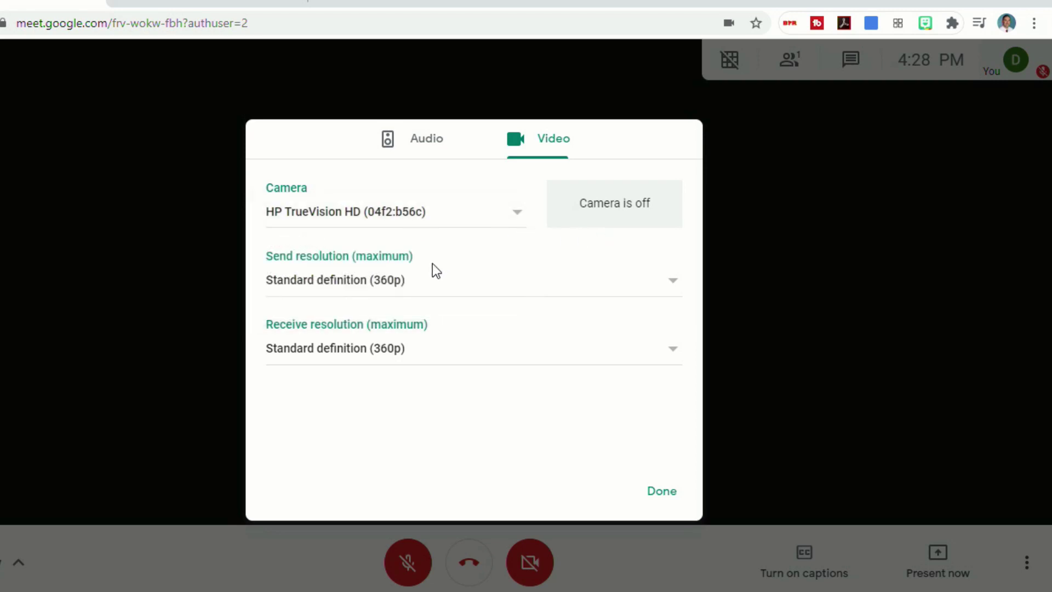
Step: Set the maximum send resolution to High definition (720p) and close the settings
{"action": "left_click", "coordinate": [325, 280]}
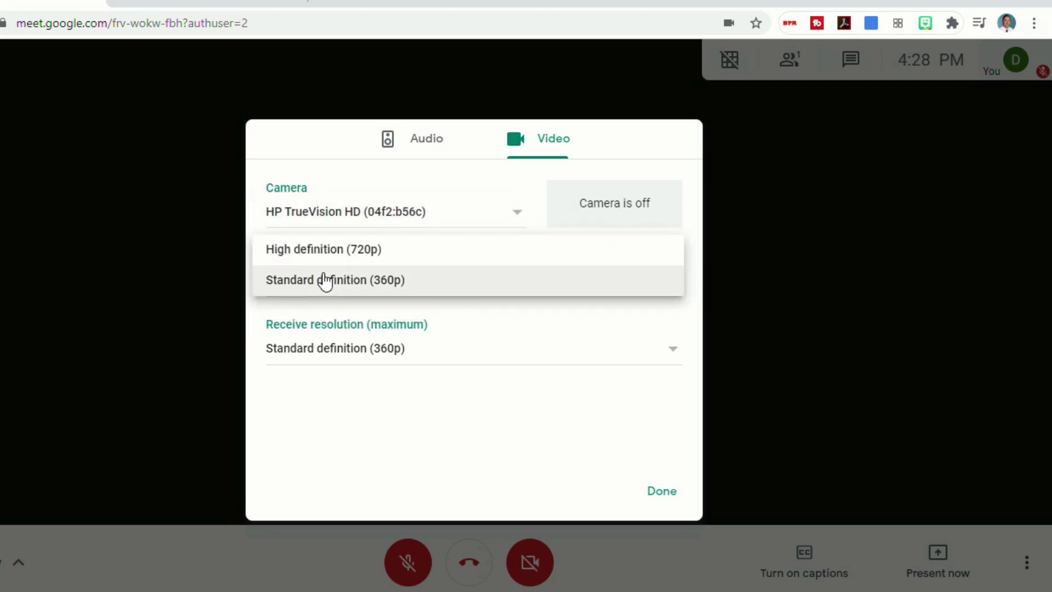
{"action": "left_click", "coordinate": [347, 249]}
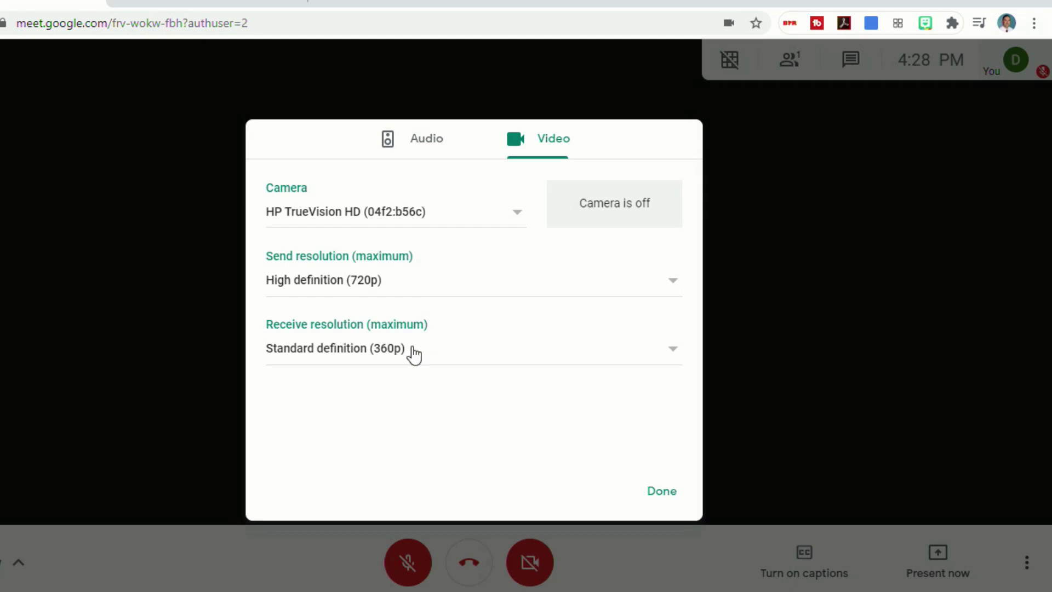
{"action": "left_click", "coordinate": [666, 495]}
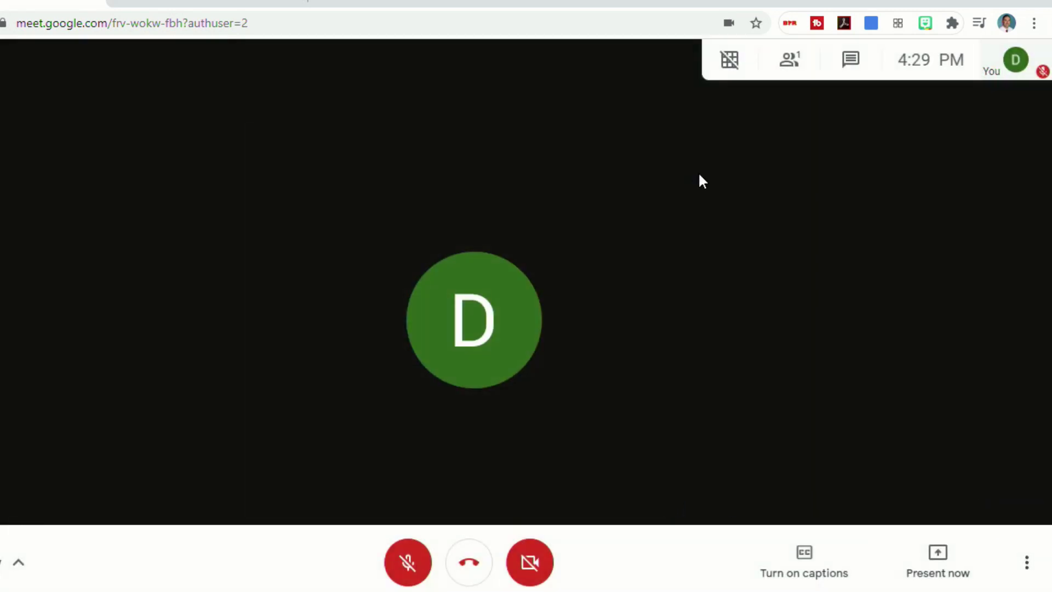
Step: Pin yourself from the participant list, and open and close the invitation dialog for adding people
{"action": "left_click", "coordinate": [786, 70]}
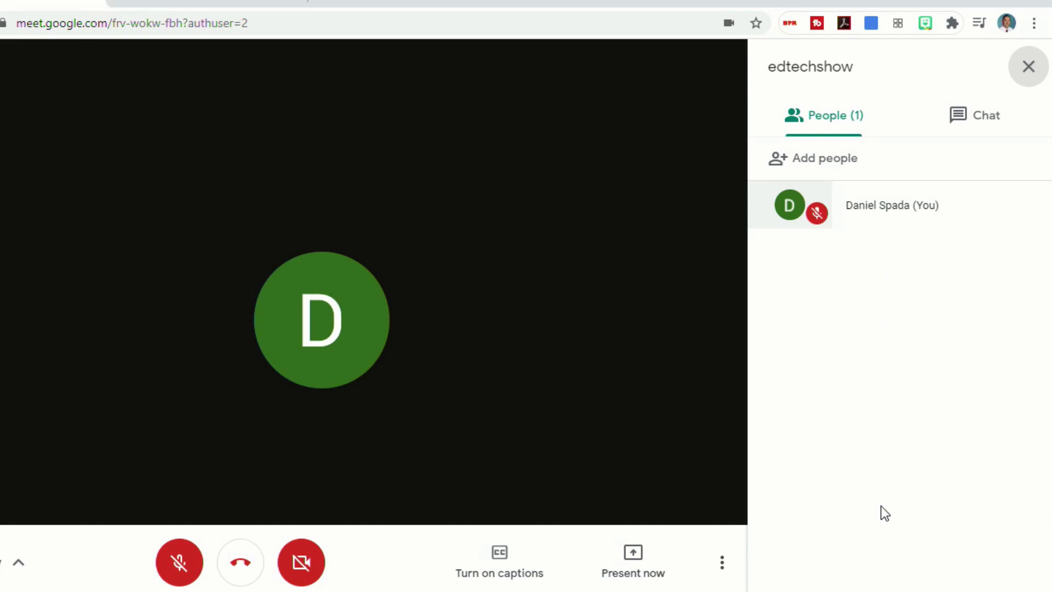
{"action": "mouse_move", "coordinate": [817, 214]}
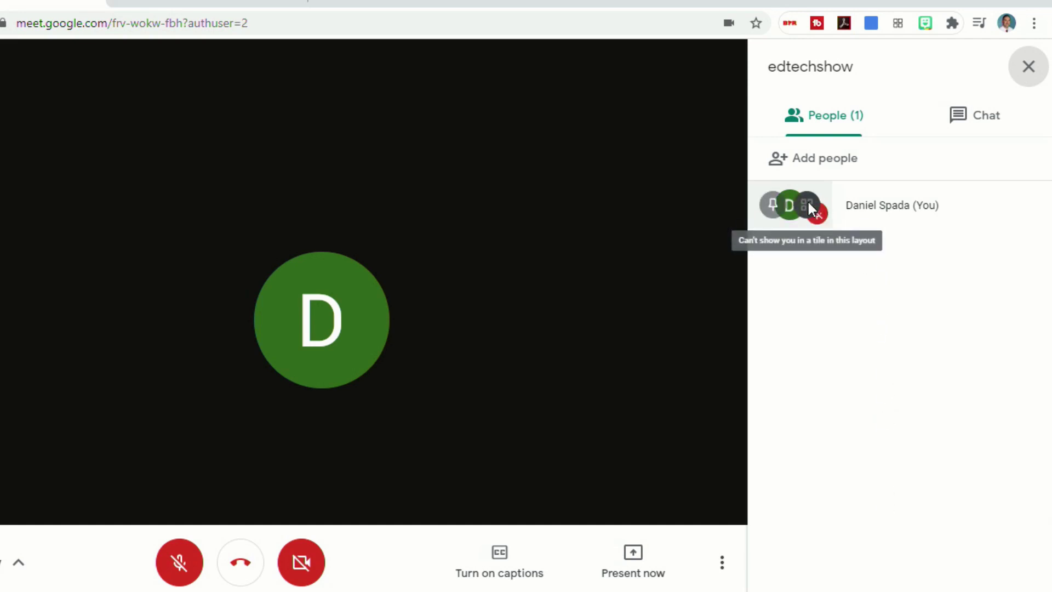
{"action": "left_click", "coordinate": [771, 210]}
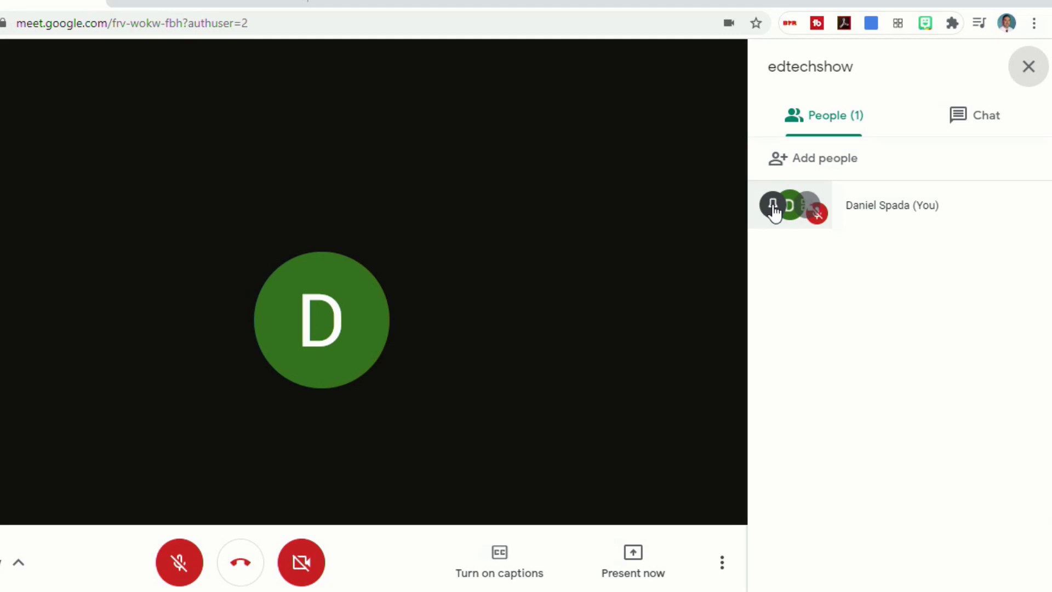
{"action": "left_click", "coordinate": [827, 160]}
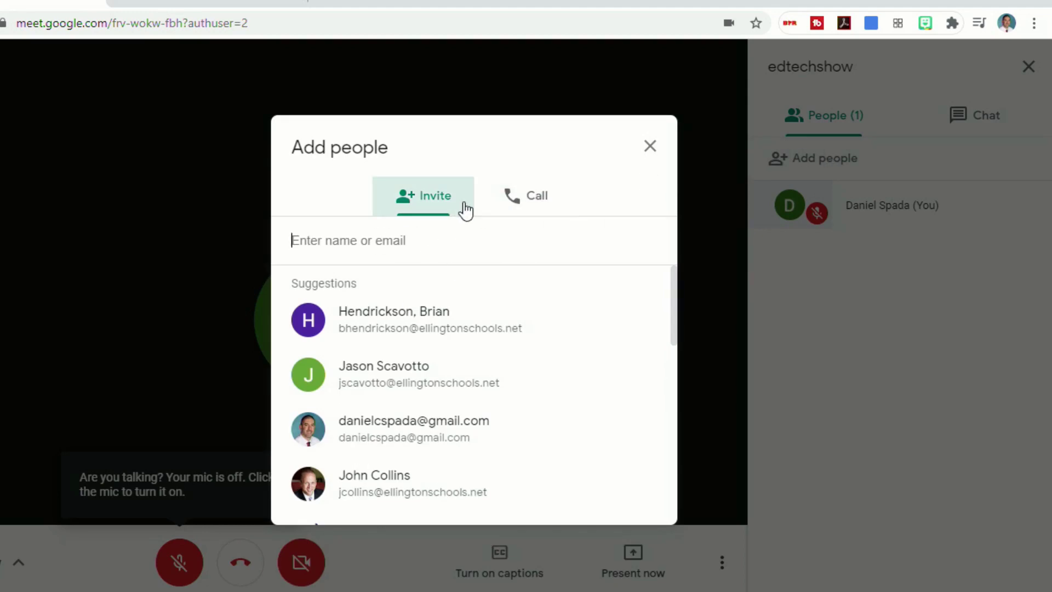
{"action": "key", "text": "Escape"}
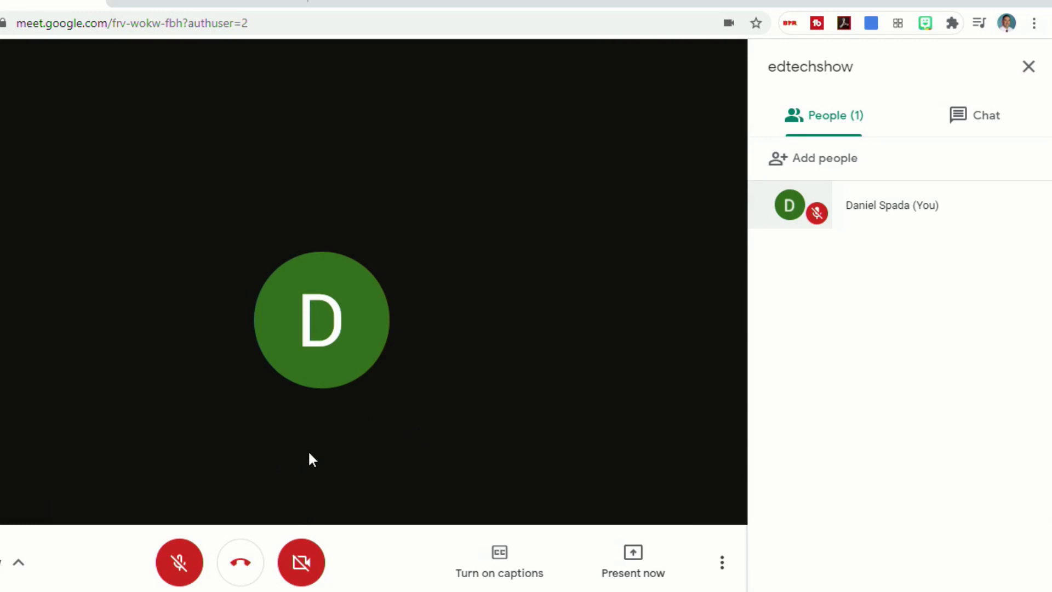
Step: Send the chat message "Hello" to everyone in the meeting and close the chat
{"action": "left_click", "coordinate": [979, 125]}
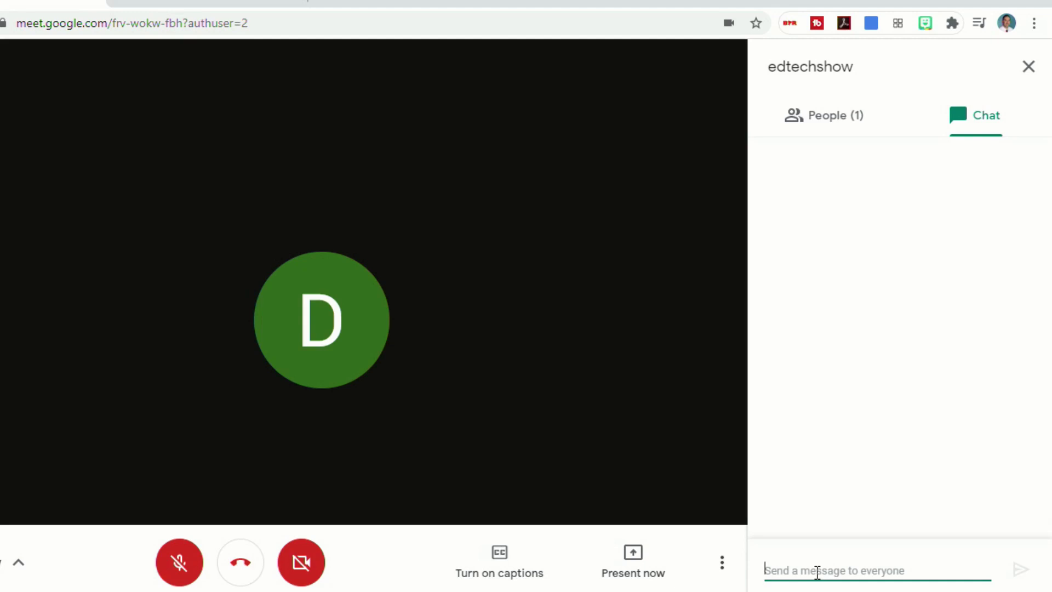
{"action": "type", "text": "Hello"}
{"action": "key", "text": "Return"}
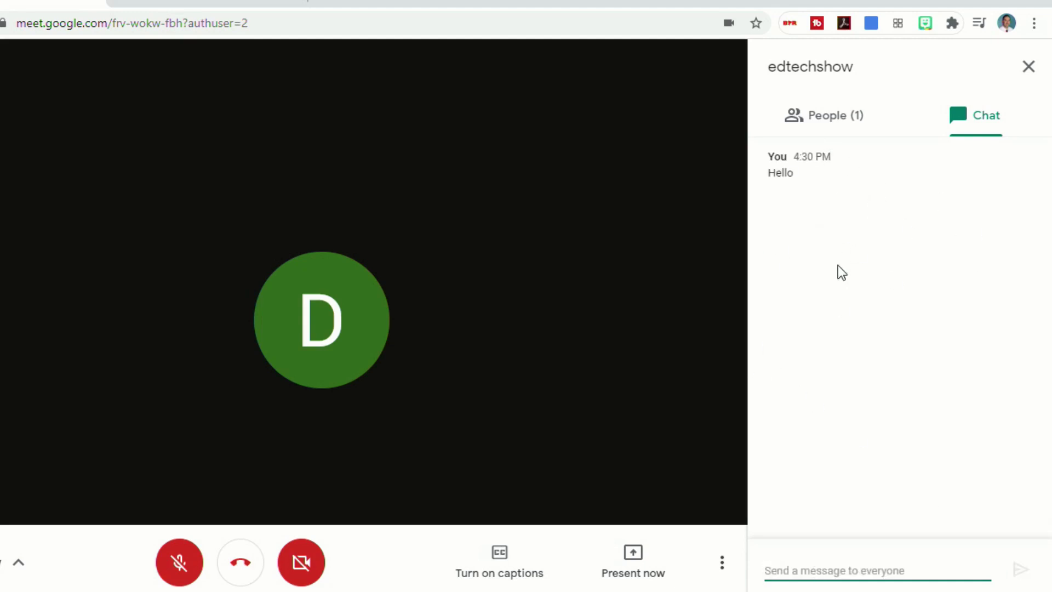
{"action": "left_click", "coordinate": [1029, 67]}
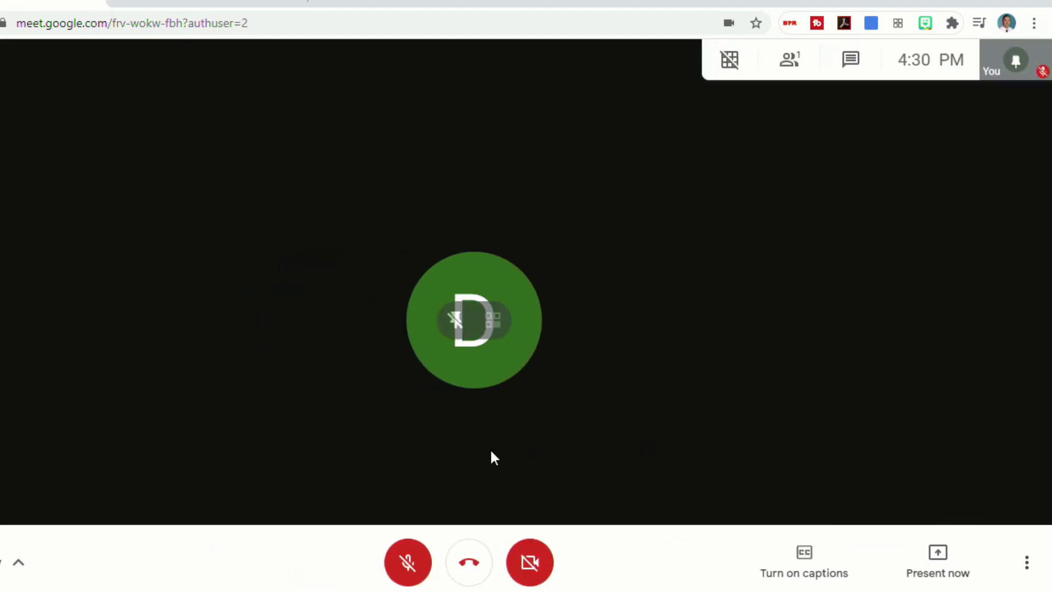
Step: Leave the meeting and choose to rejoin it
{"action": "left_click", "coordinate": [468, 572]}
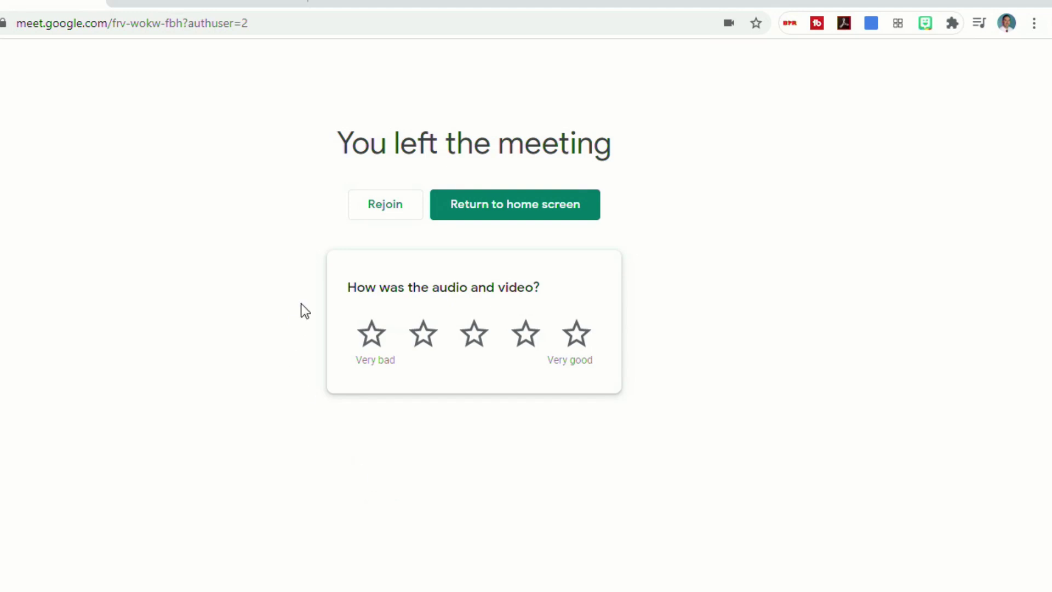
{"action": "left_click", "coordinate": [395, 206]}
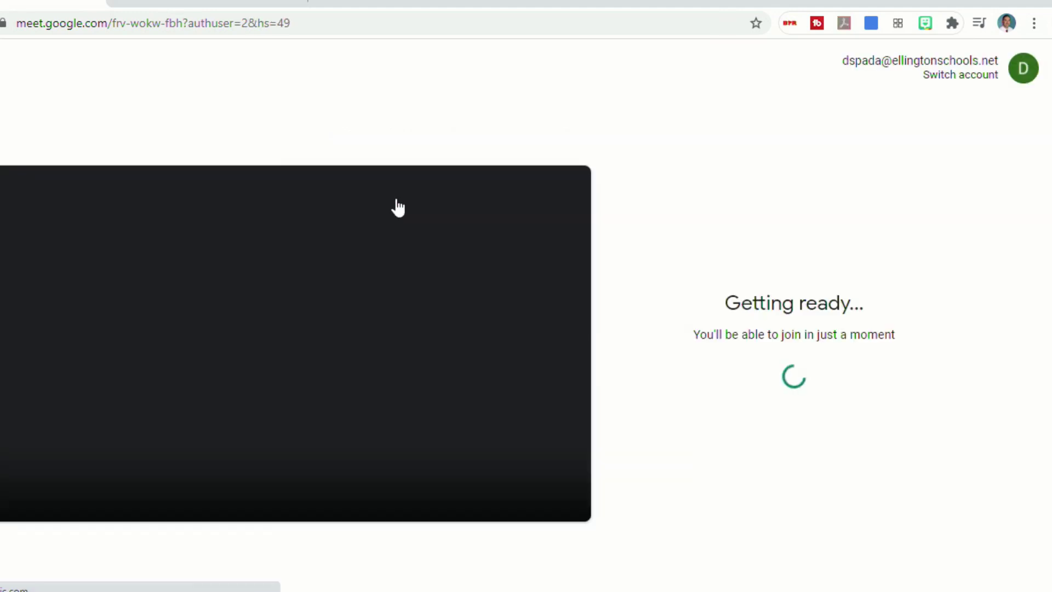